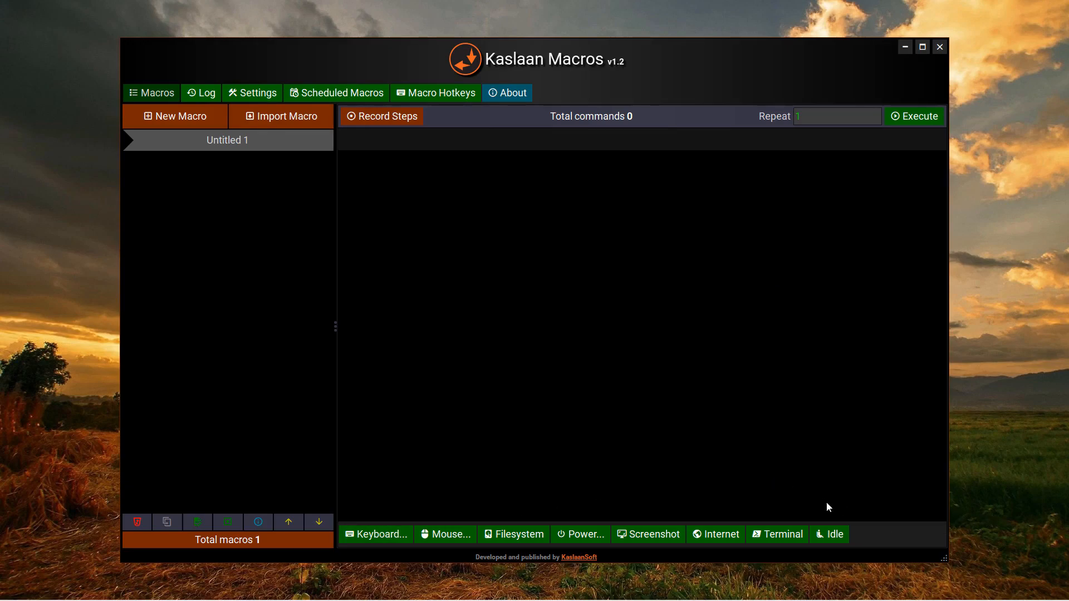
- Add an Idle command to the macro and set it to idle for 5 secs
click(840, 535)
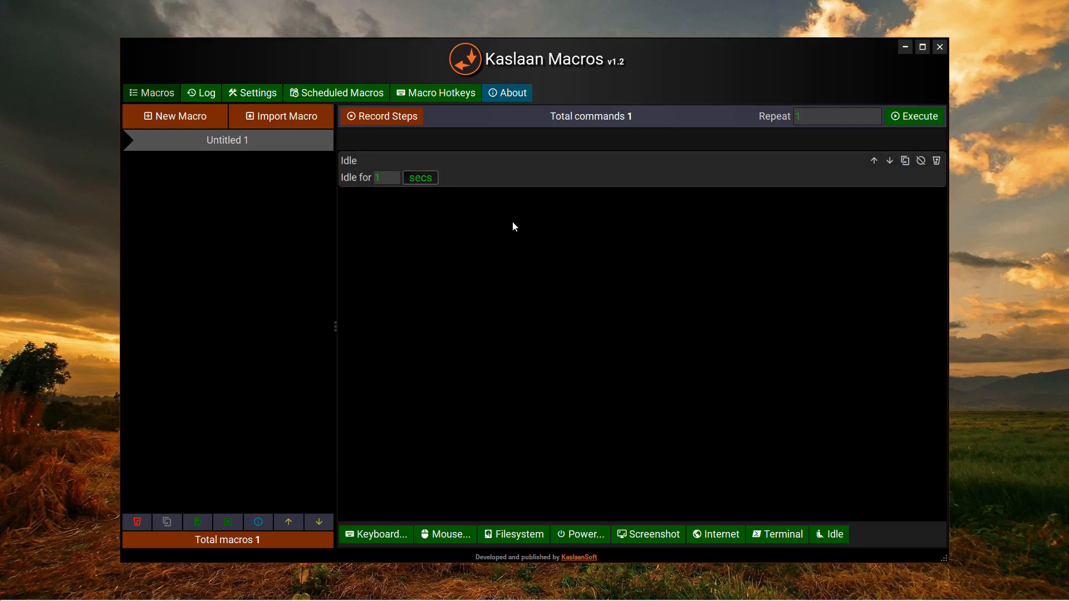
double_click(382, 181)
text(5)
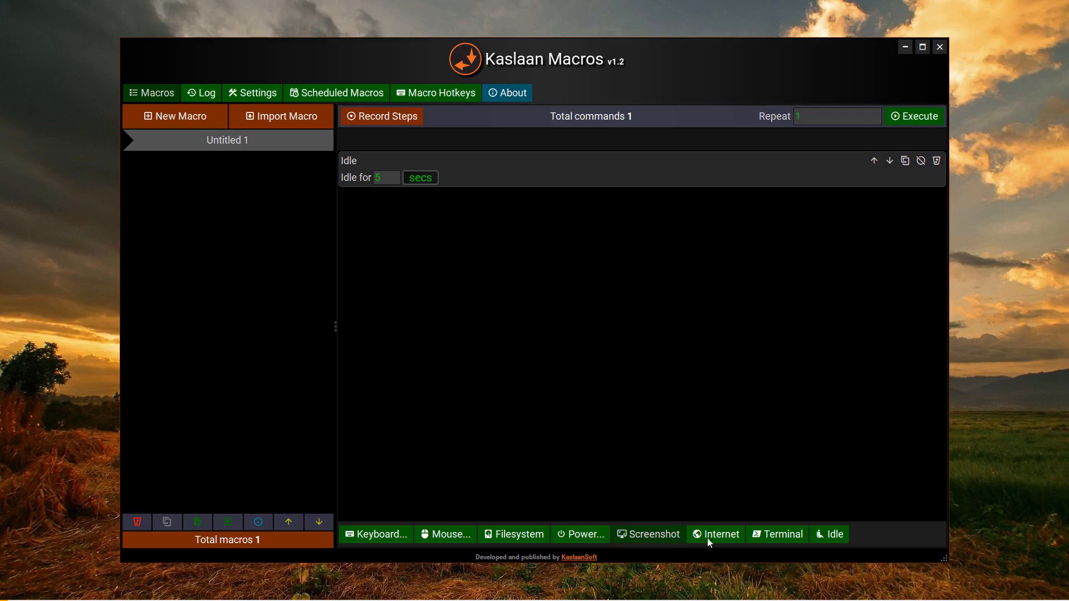
- Add a Windows Terminal command that runs notepad, and test the macro by executing it, closing the Notepad window it opens
click(758, 535)
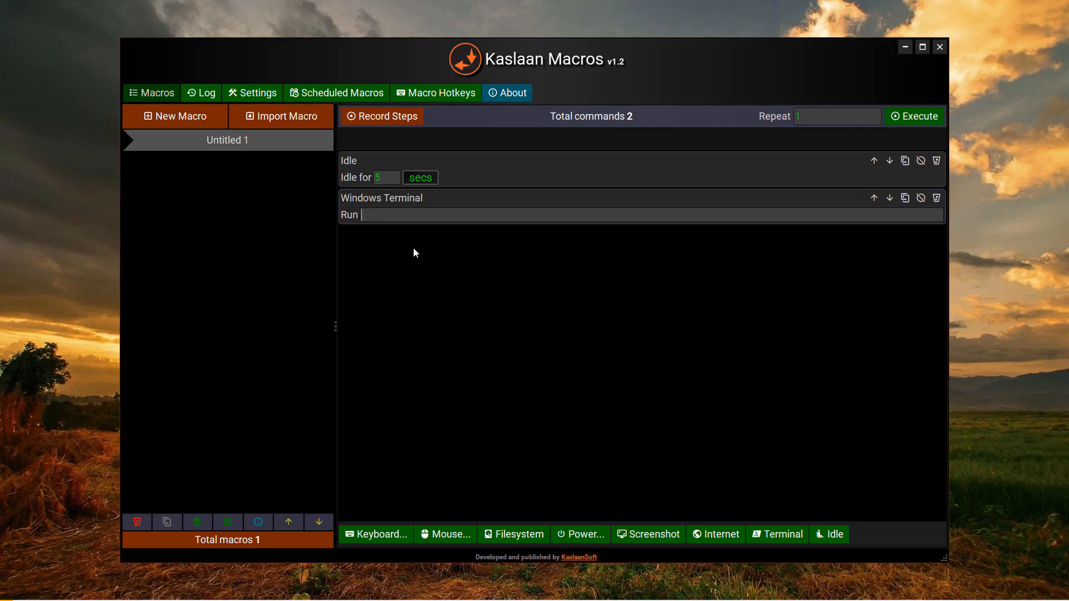
text(notepad)
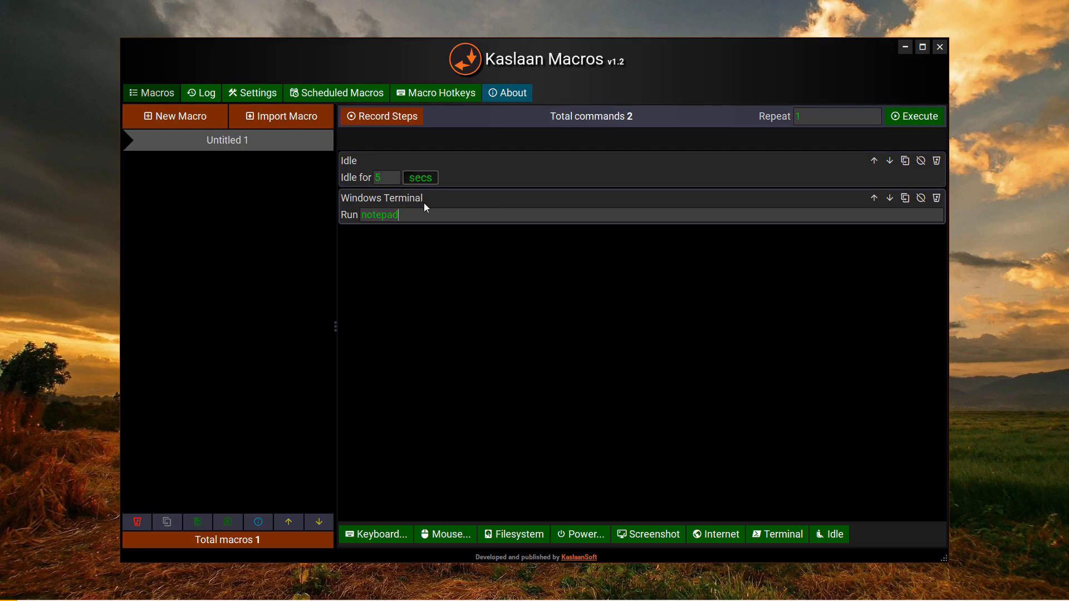
click(915, 116)
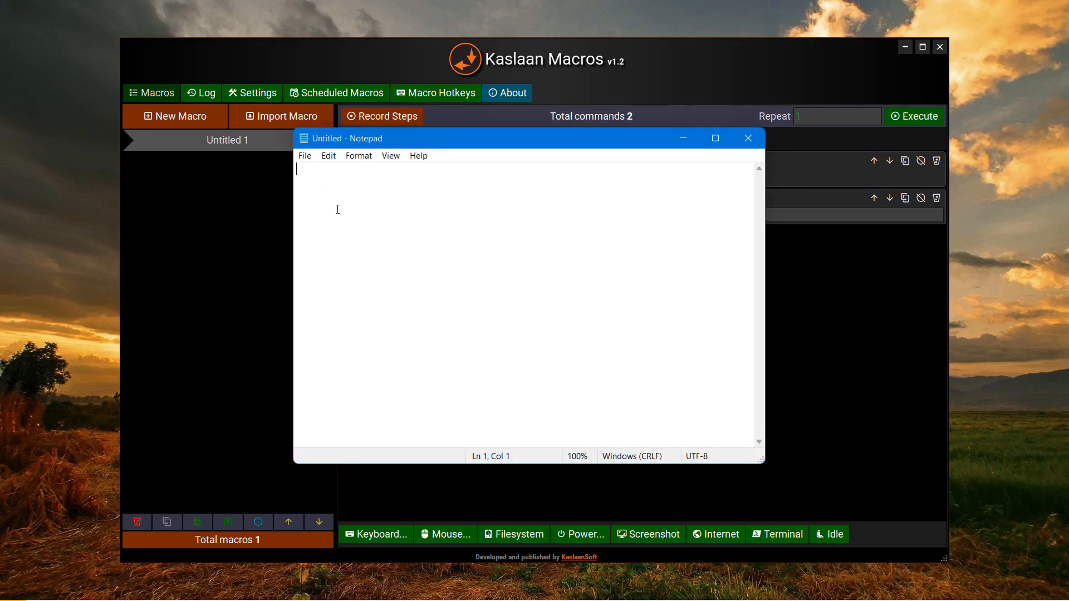
click(749, 138)
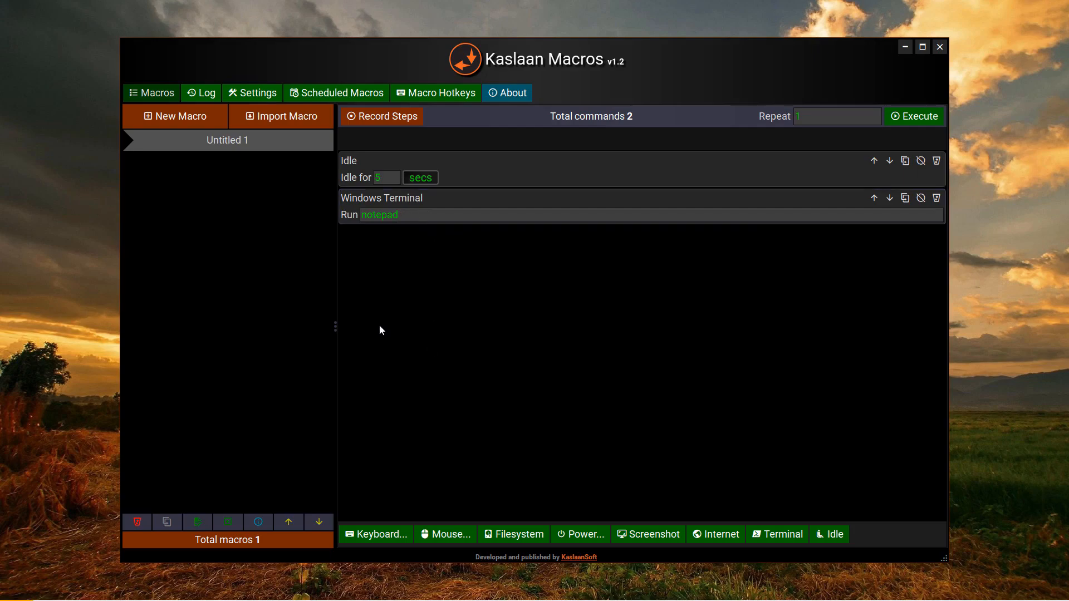
- Add a keyboard Type command with the text "blah blah" and an interval of 0.05 secs
click(379, 534)
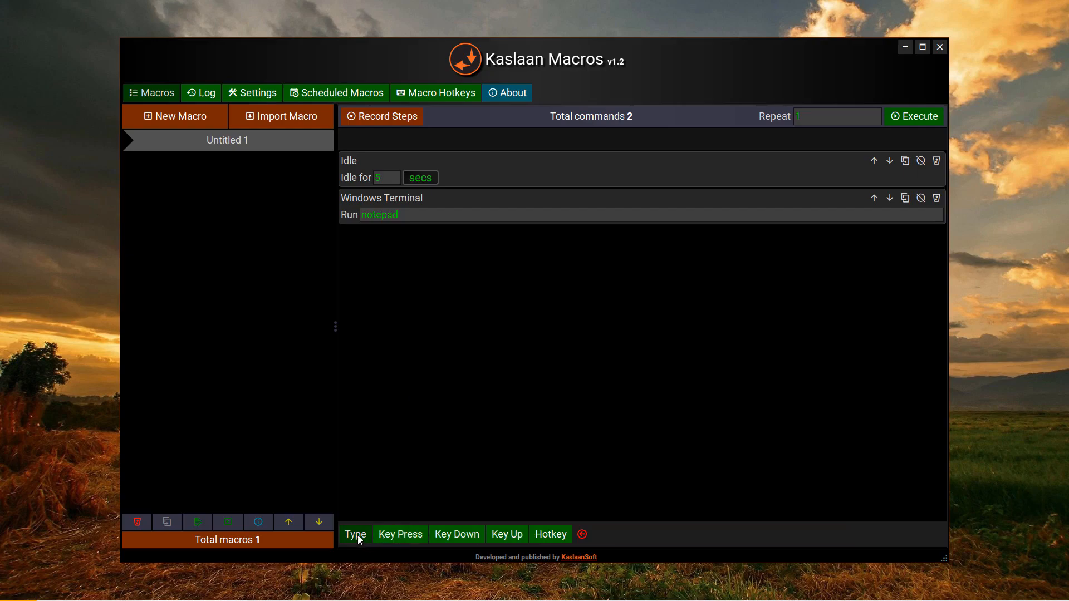
click(356, 535)
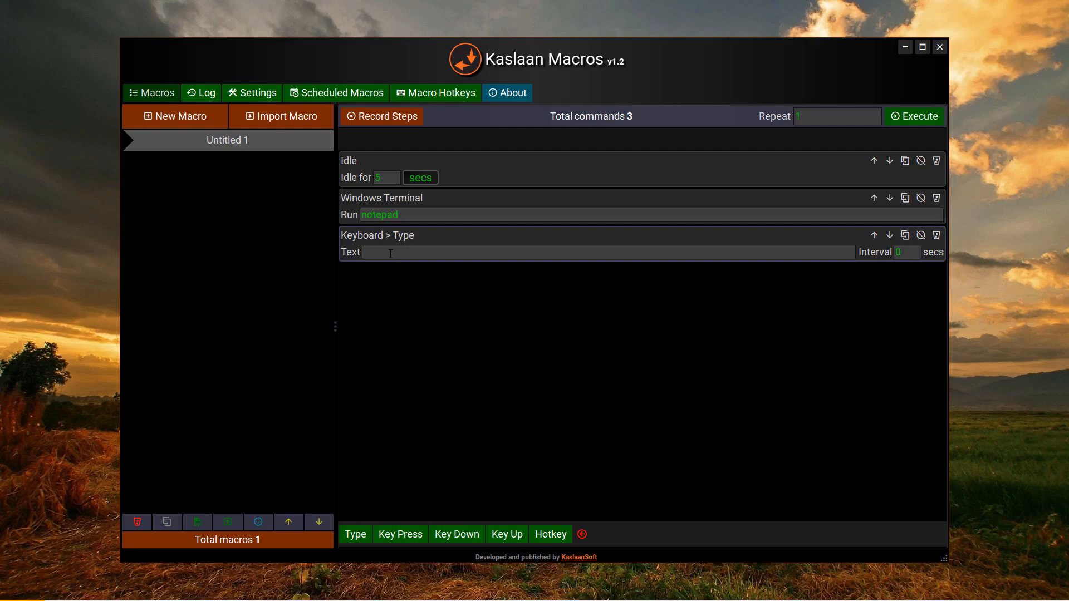
text(blah blah)
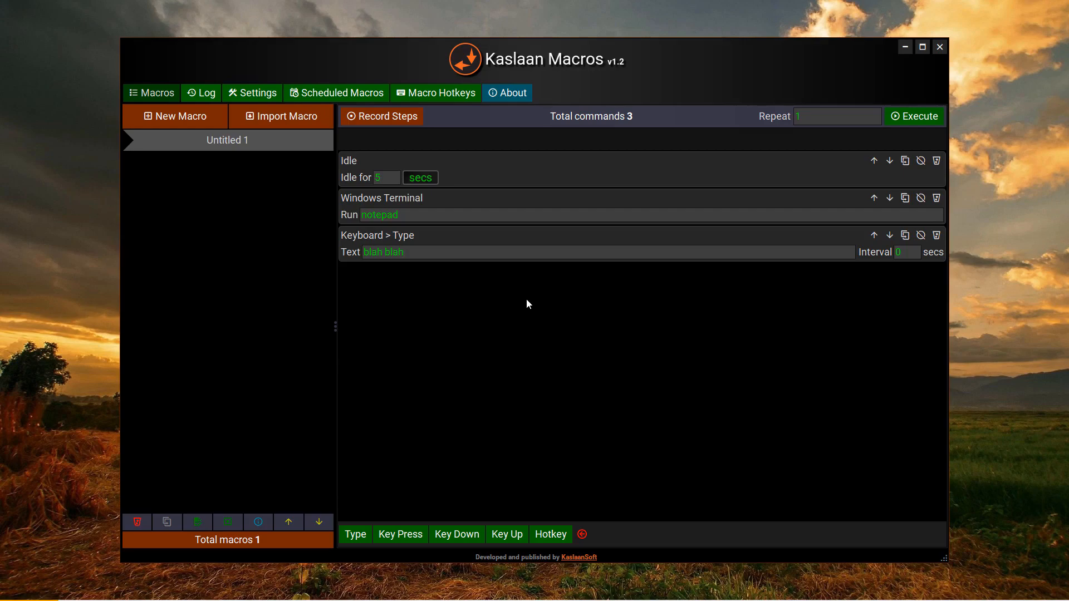
click(910, 253)
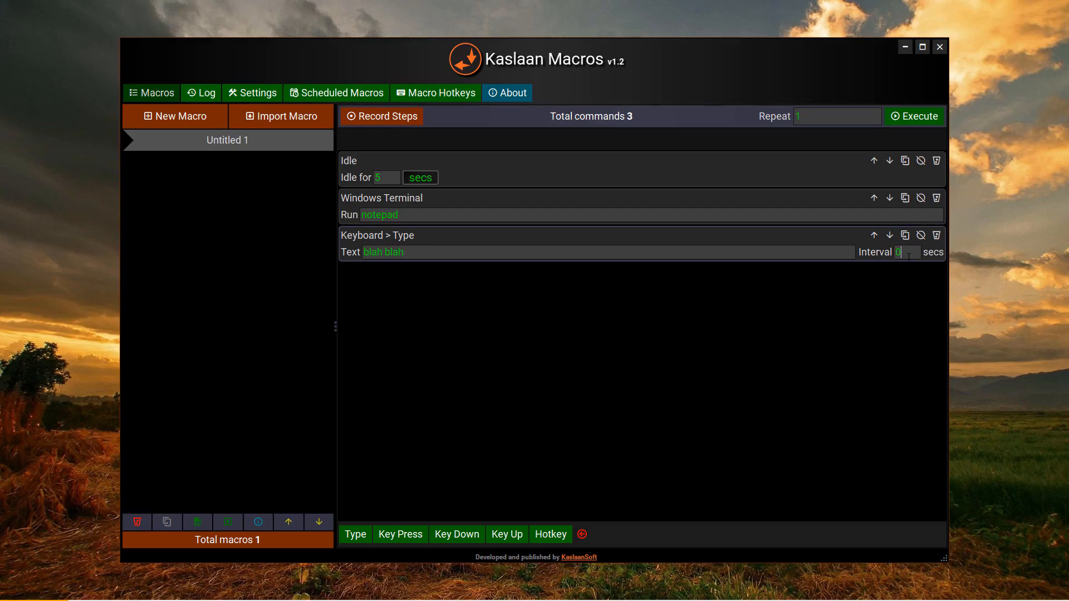
text(.05)
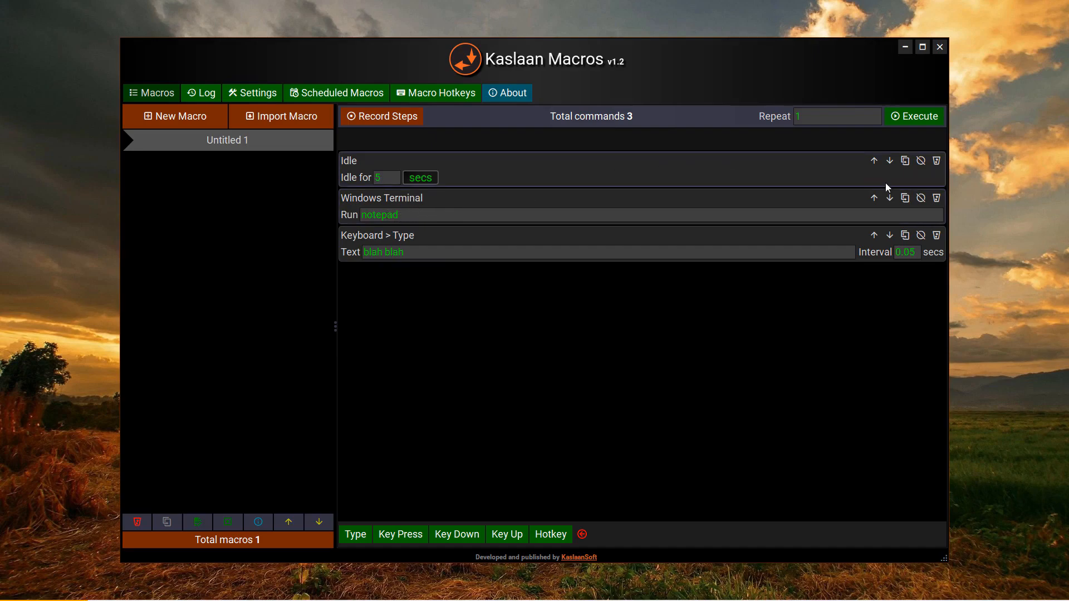
- Place a duplicate of the Idle command after the Windows Terminal command with 1 sec, and set the first Idle to 3 secs
click(904, 160)
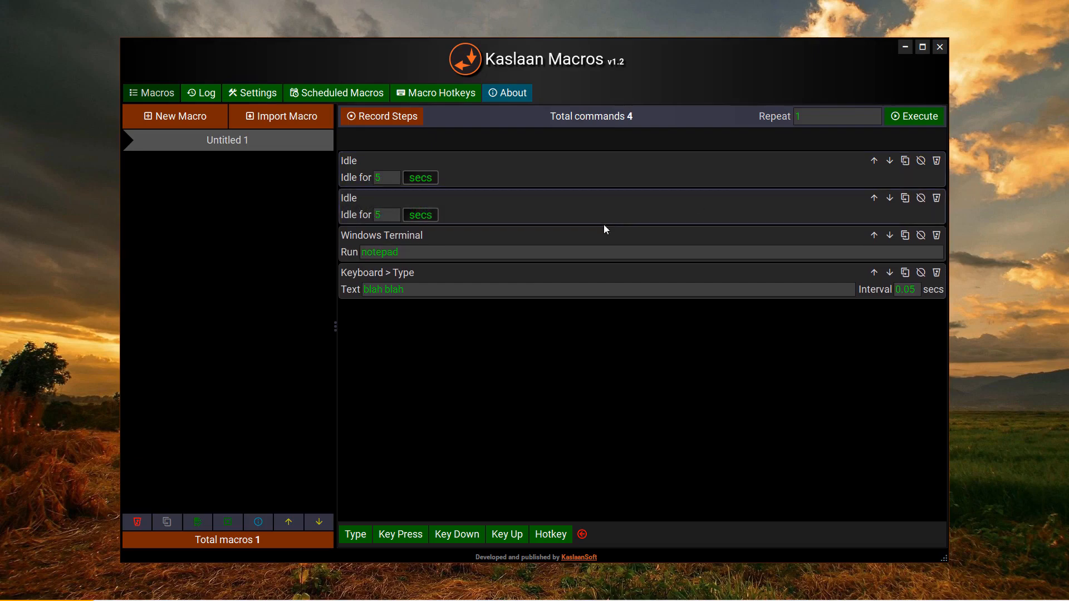
click(889, 199)
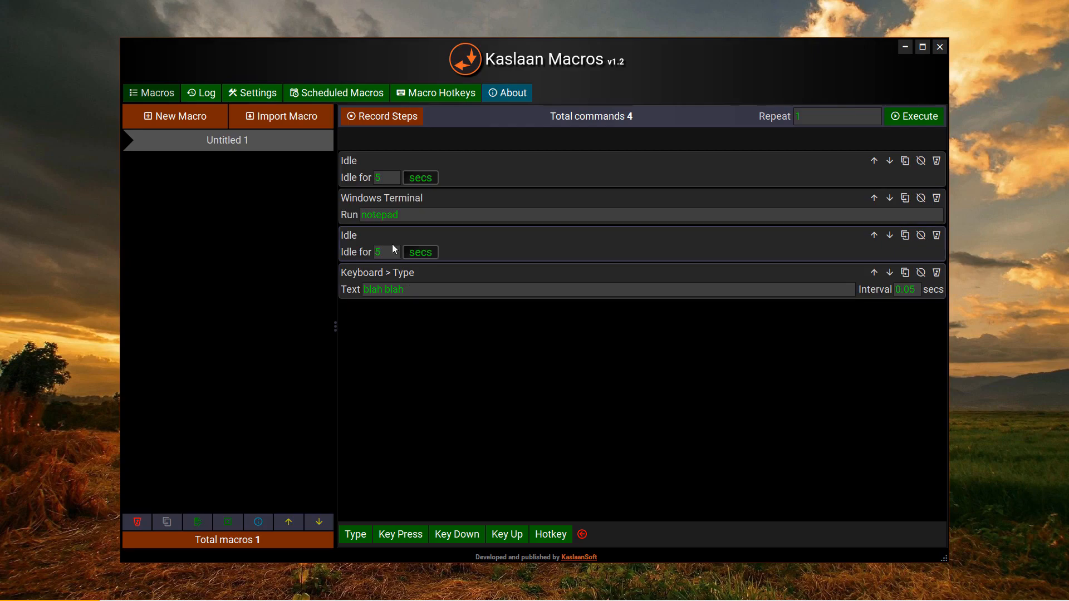
drag(397, 252, 363, 254)
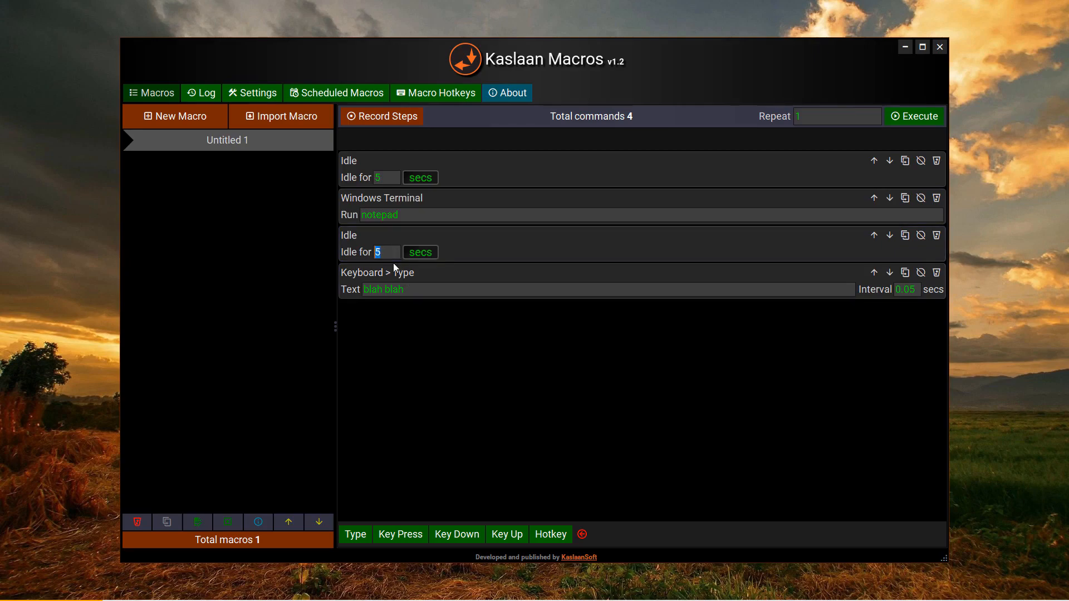
text(1)
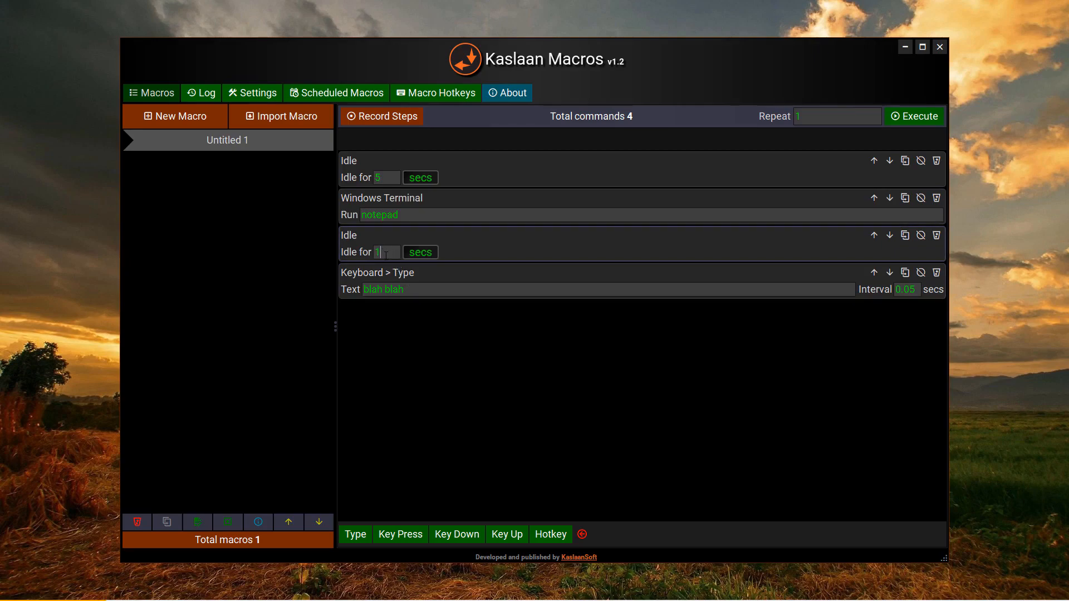
drag(392, 176, 350, 178)
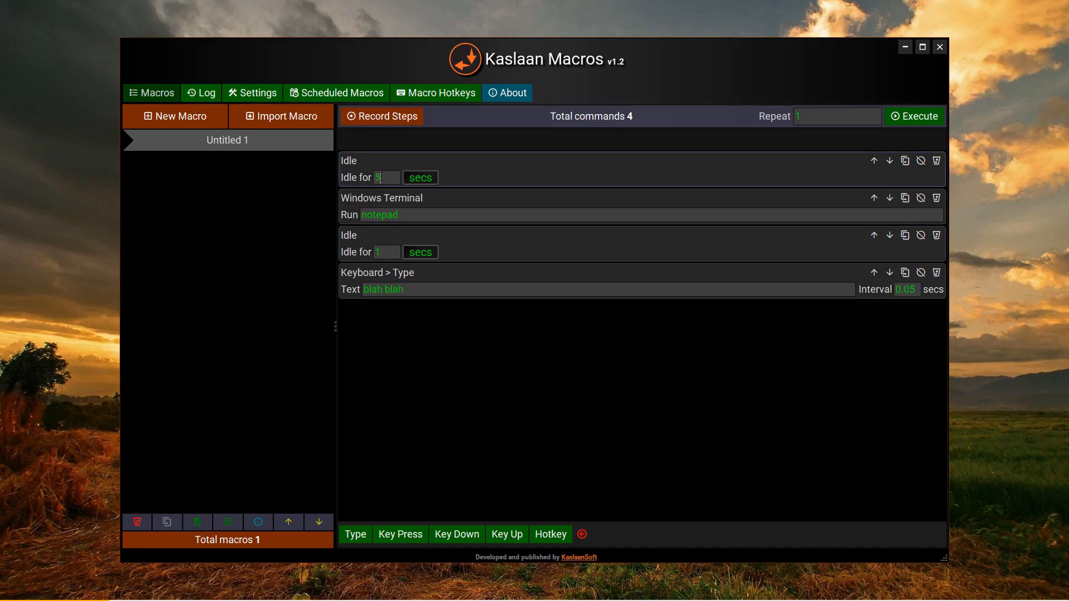
text(3)
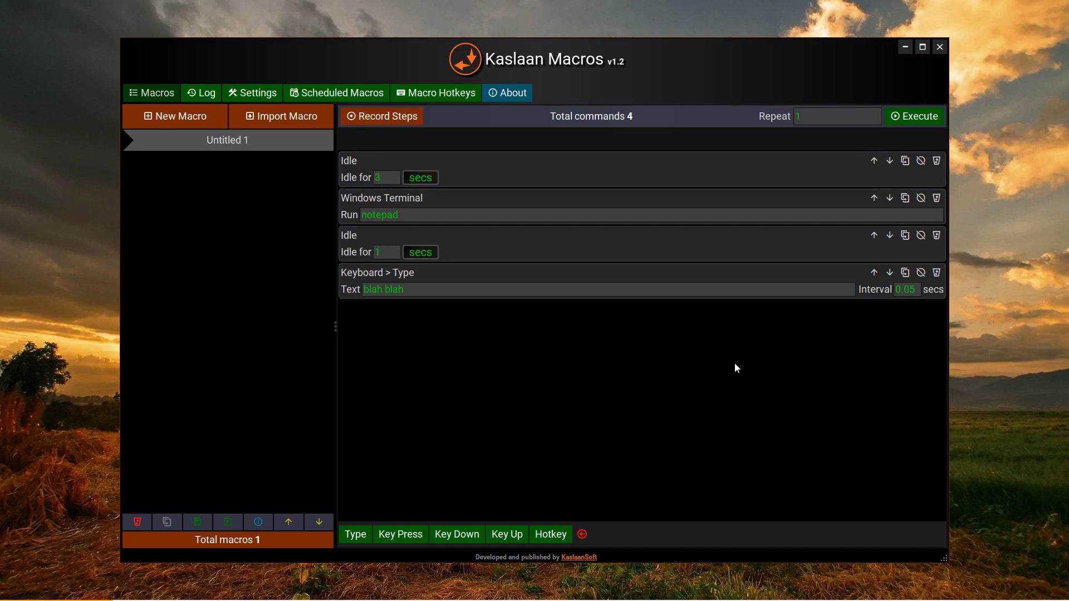
- Execute the macro to test it and close the Notepad window without saving its text
click(905, 118)
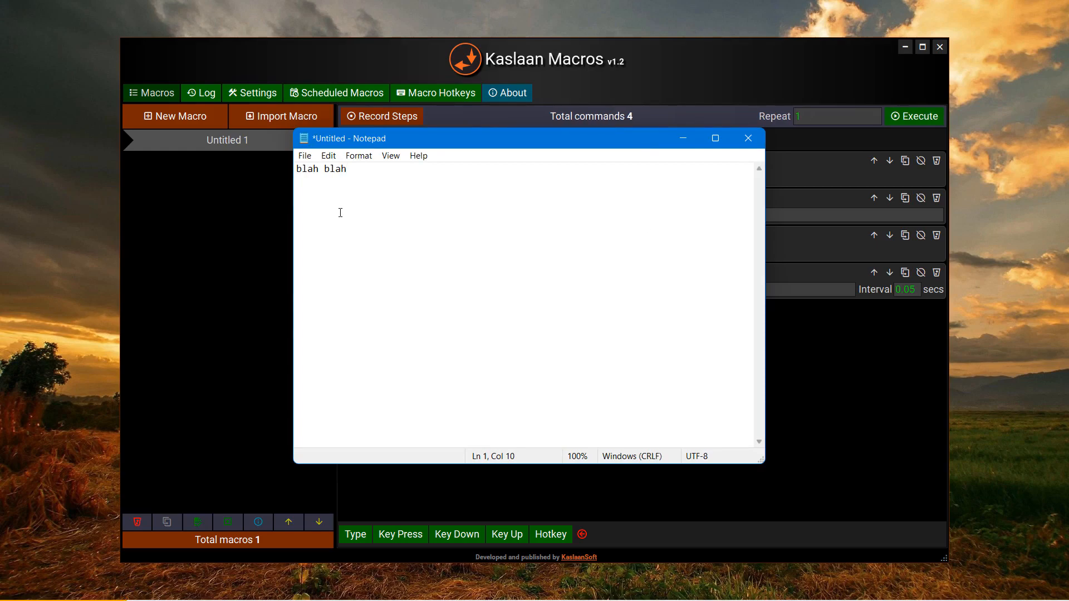
click(750, 144)
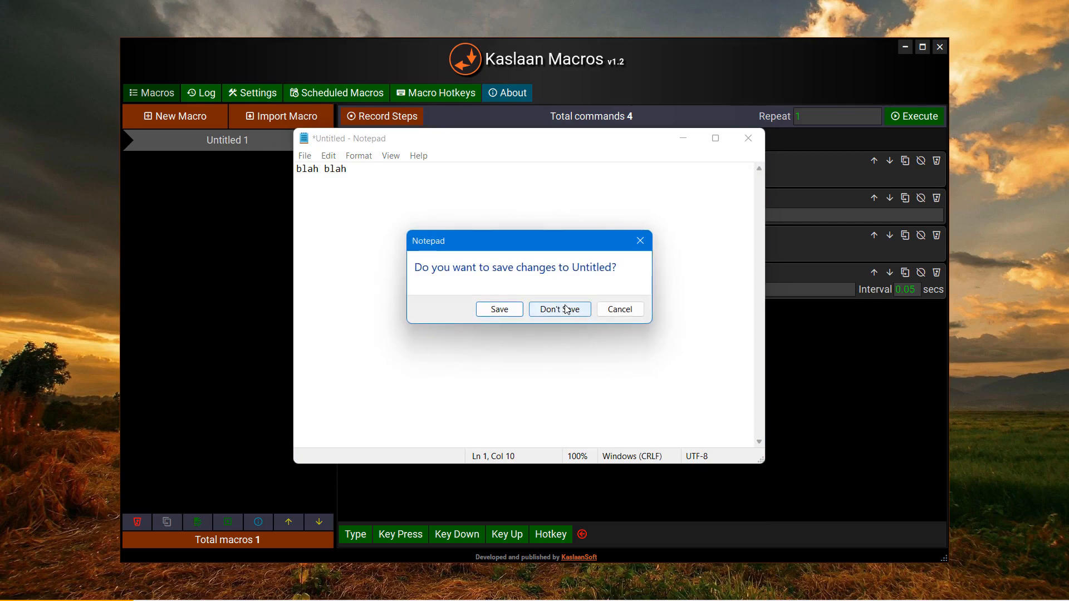
click(565, 309)
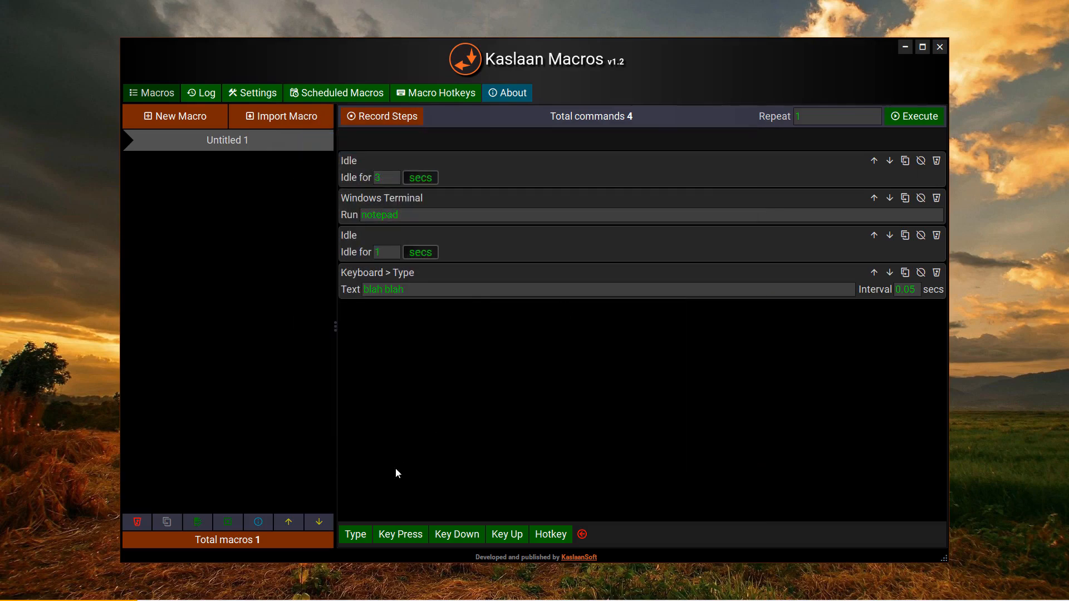
- Add a keyboard Key Press command for the uppercase W key, and delete that command from the macro
click(405, 533)
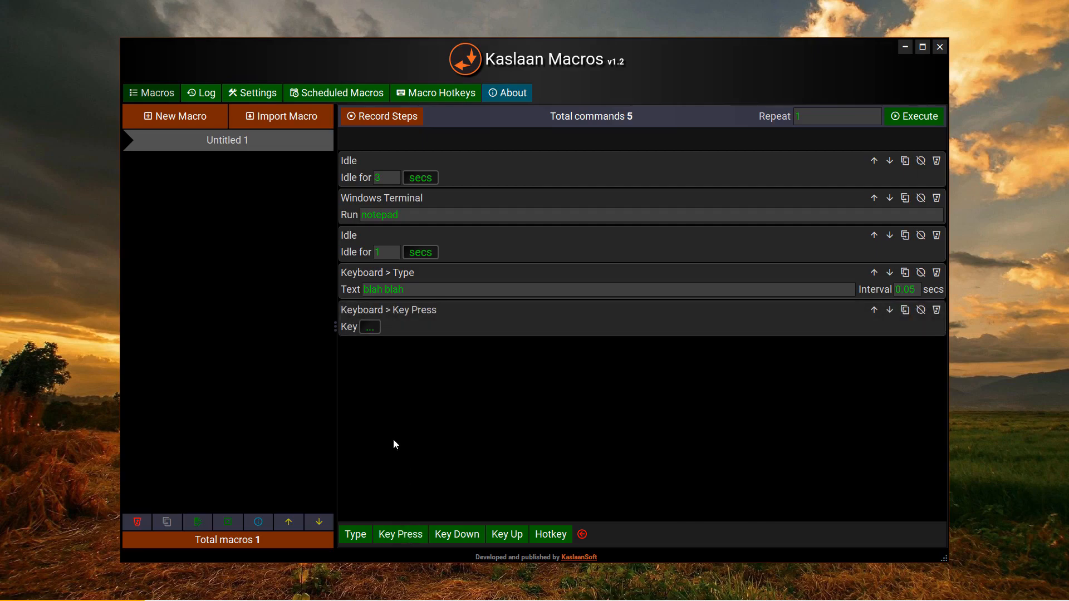
click(370, 327)
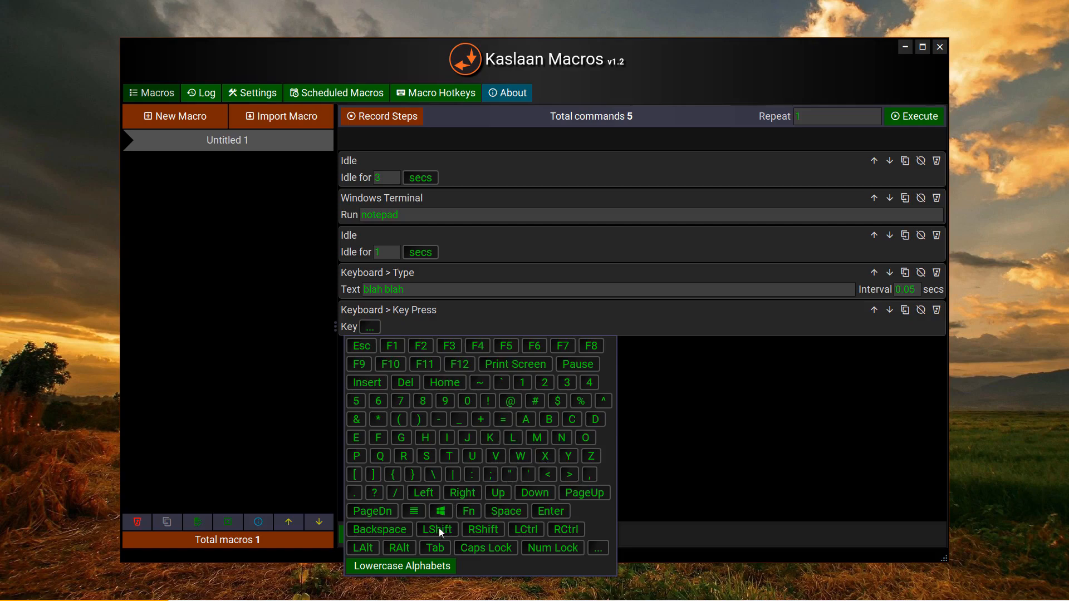
click(430, 565)
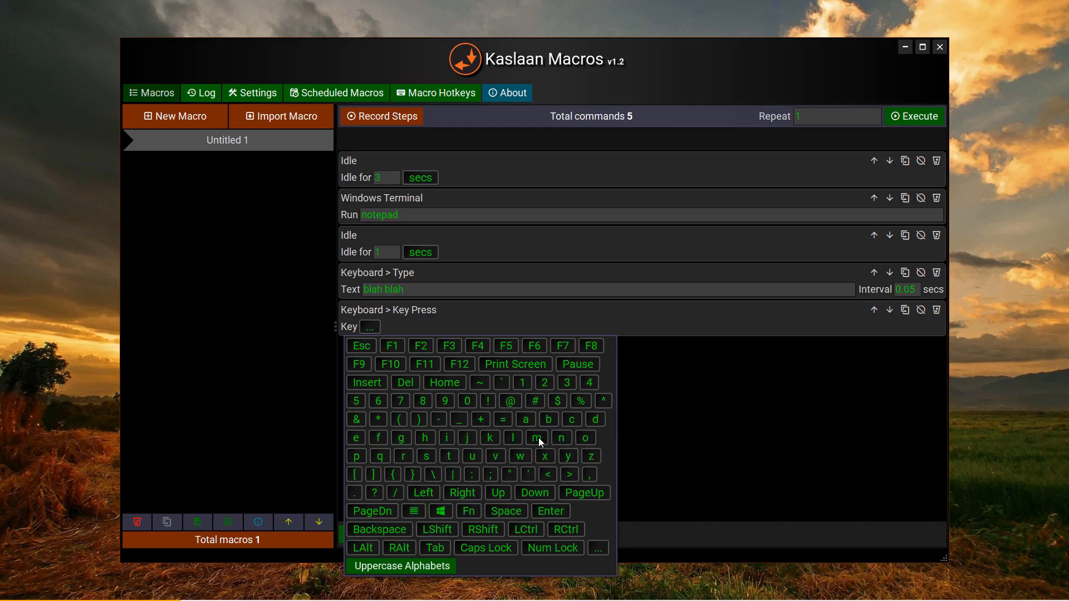
click(396, 570)
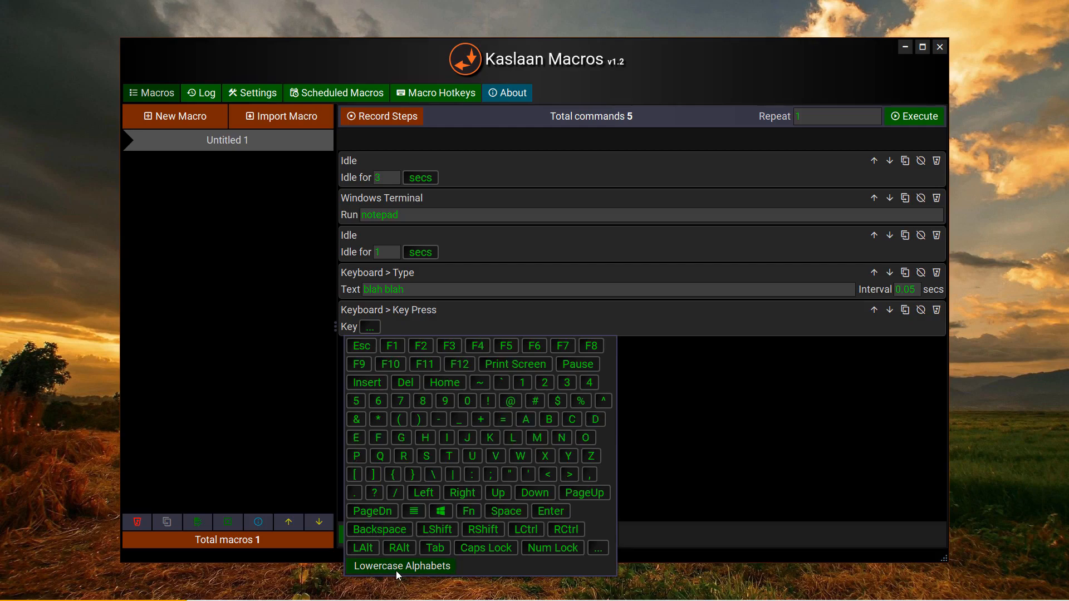
click(519, 456)
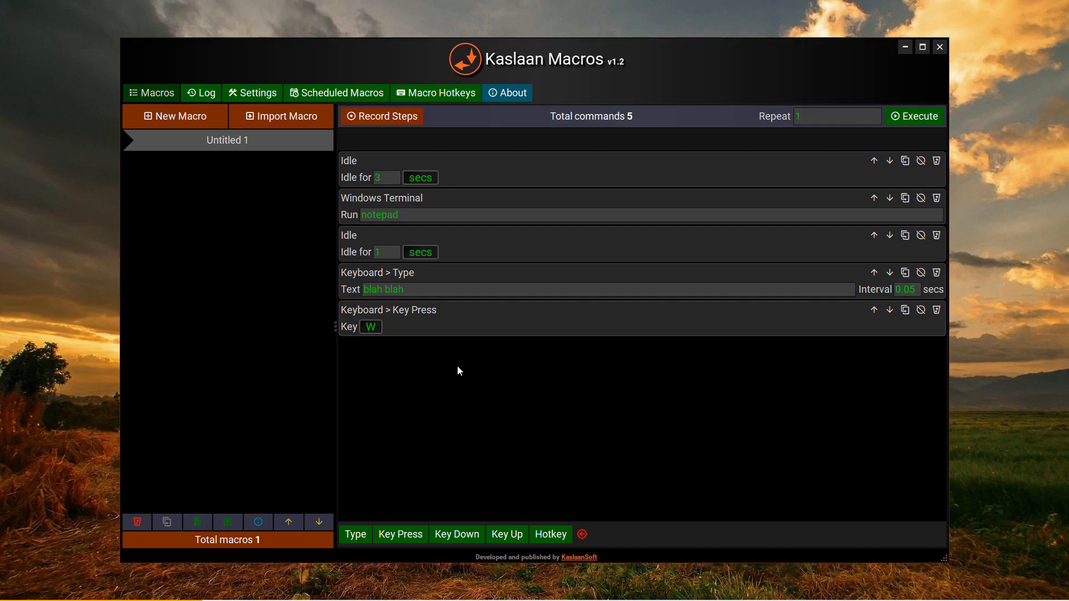
click(936, 310)
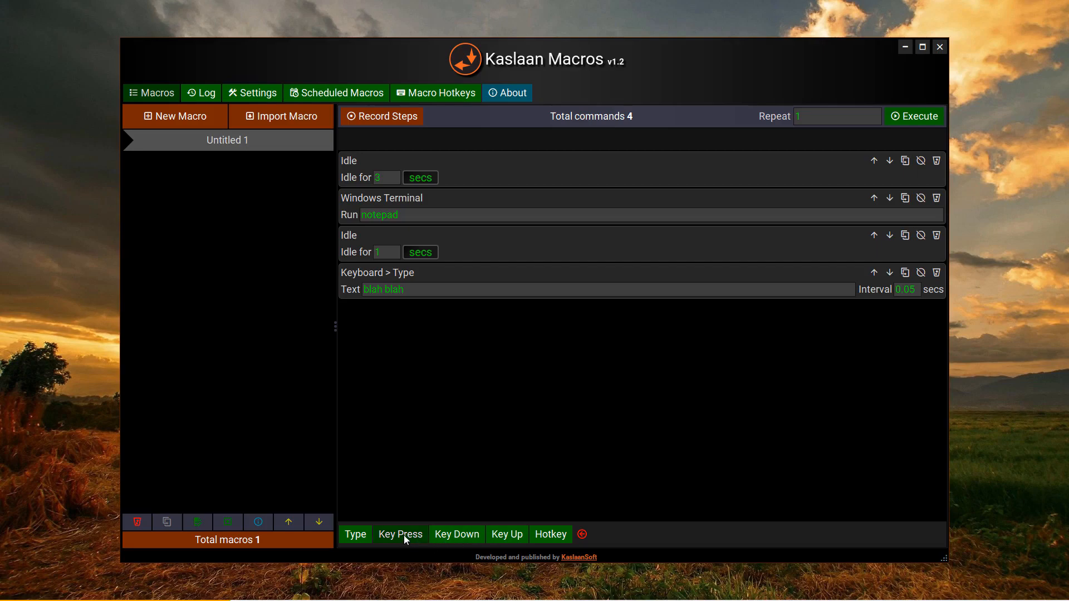
- Add keyboard Key Down and Key Up commands for the uppercase I key, and delete both from the macro
click(462, 535)
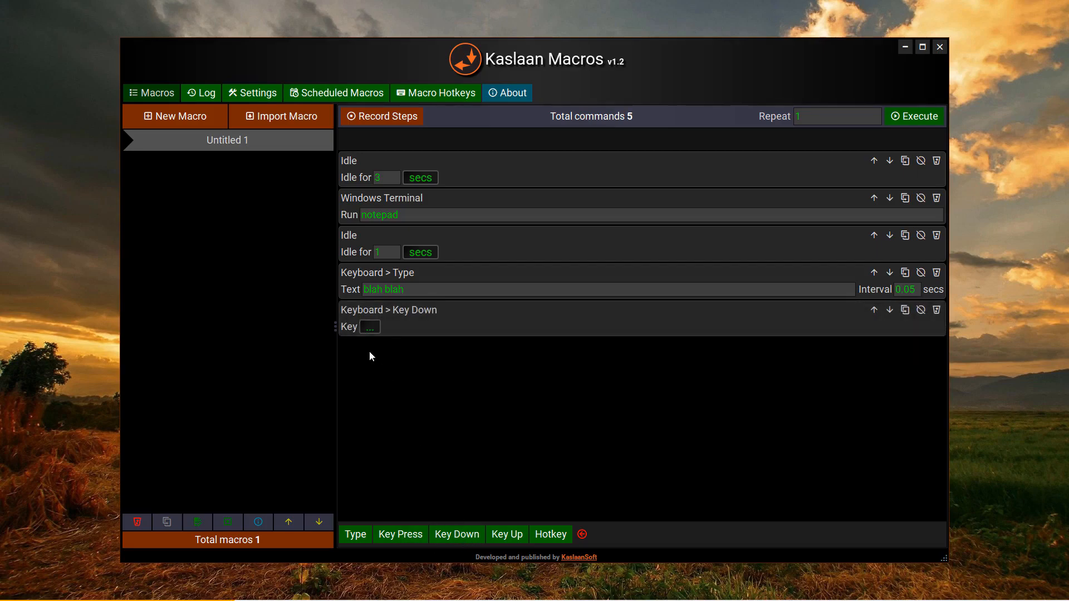
click(372, 327)
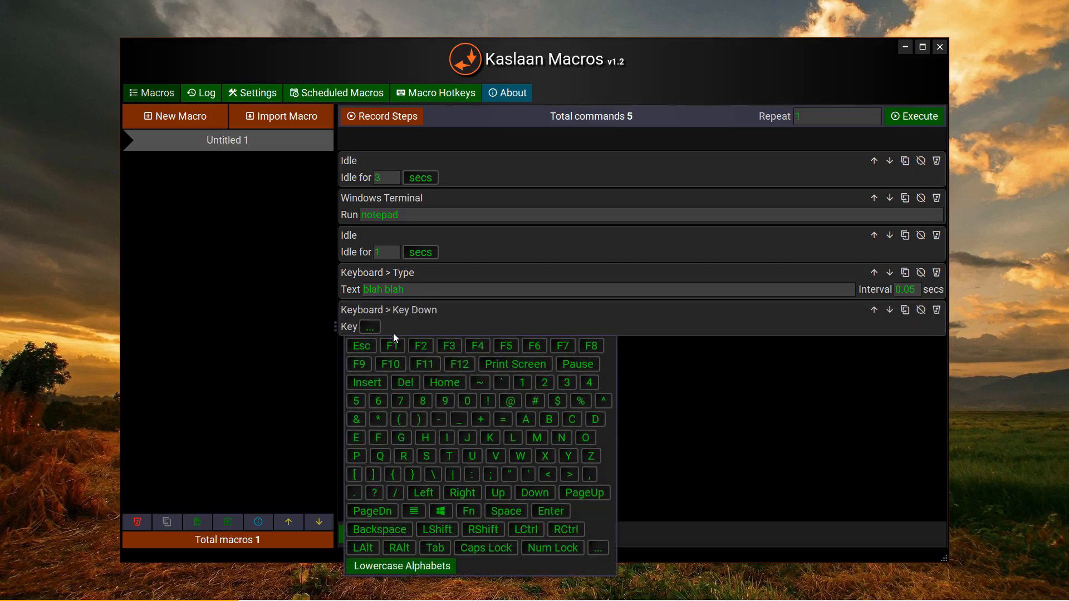
click(449, 437)
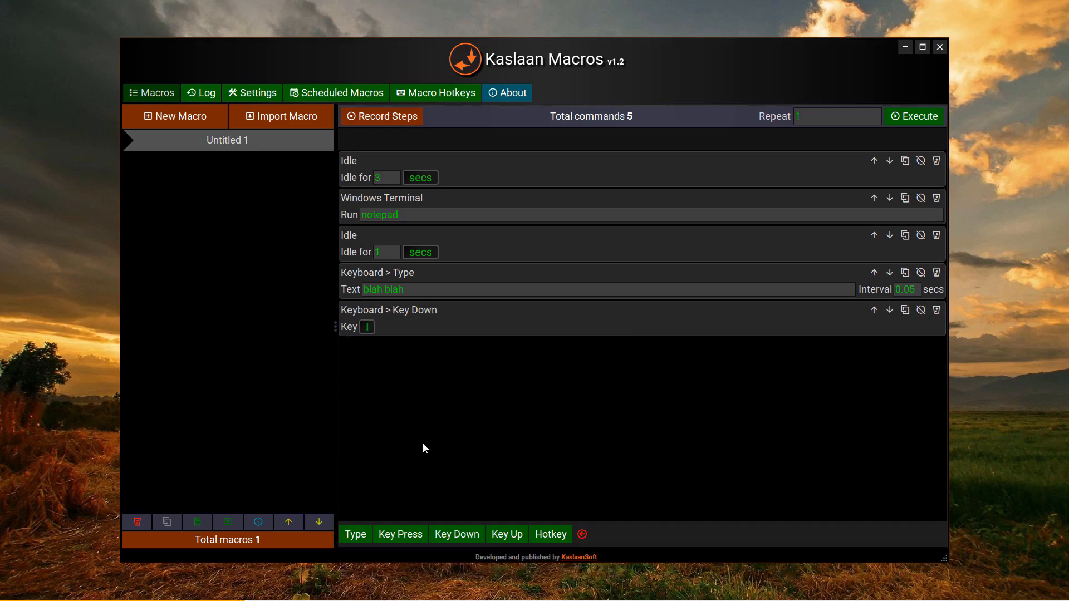
click(510, 536)
click(369, 363)
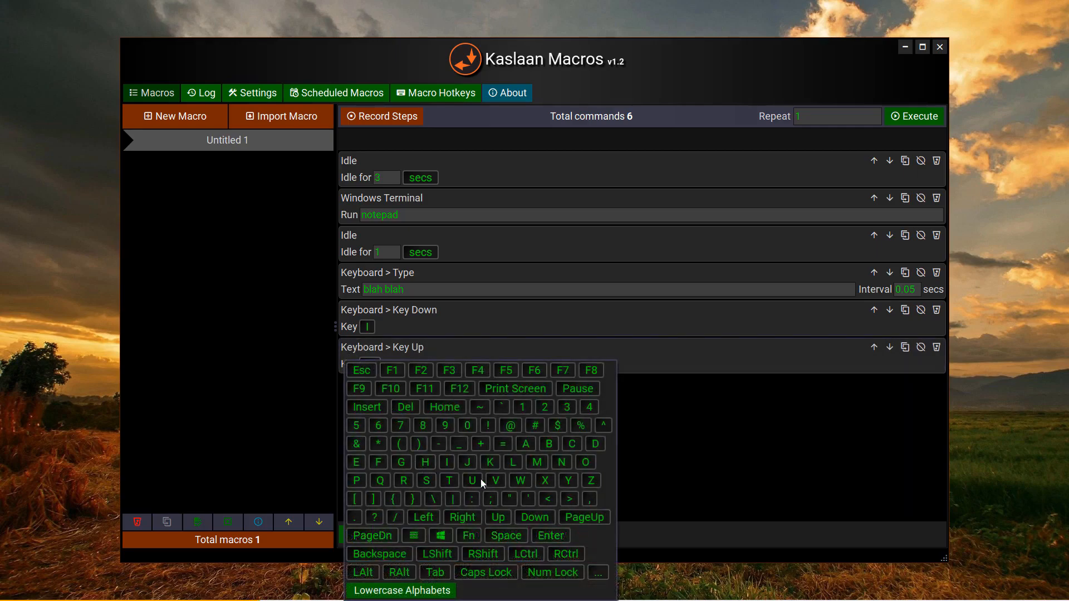
click(450, 463)
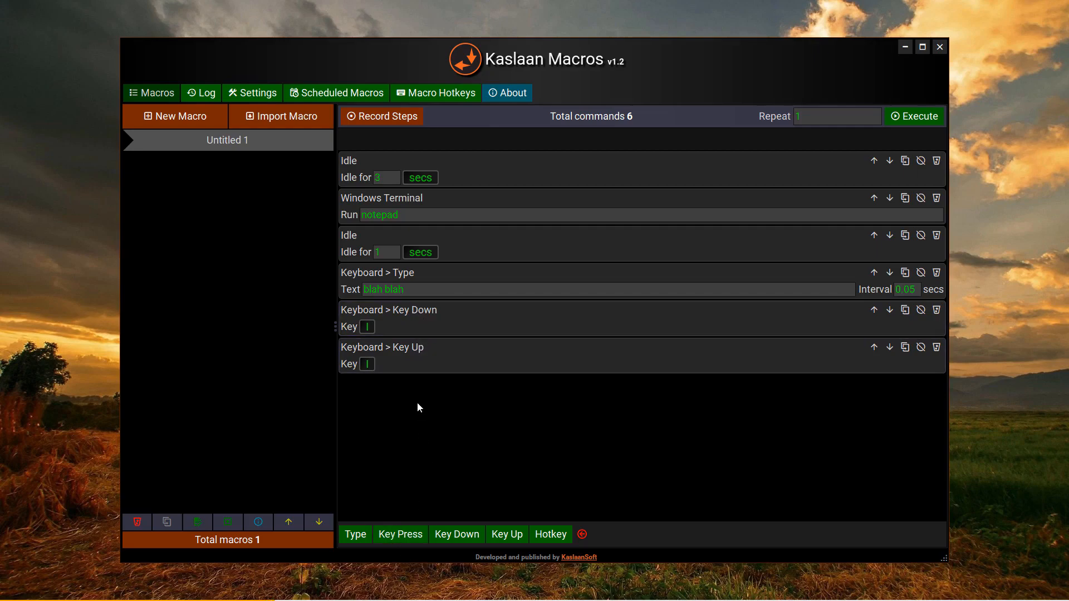
click(937, 348)
click(935, 311)
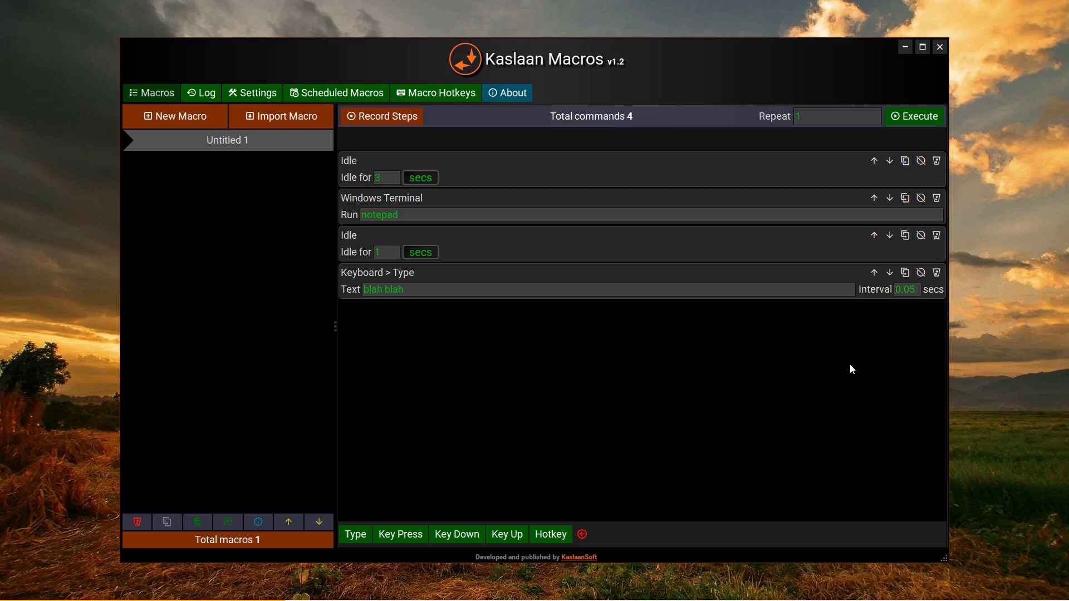
- Add a keyboard Hotkey command with a series of 3 keys: LCtrl + LAlt + Del
click(547, 539)
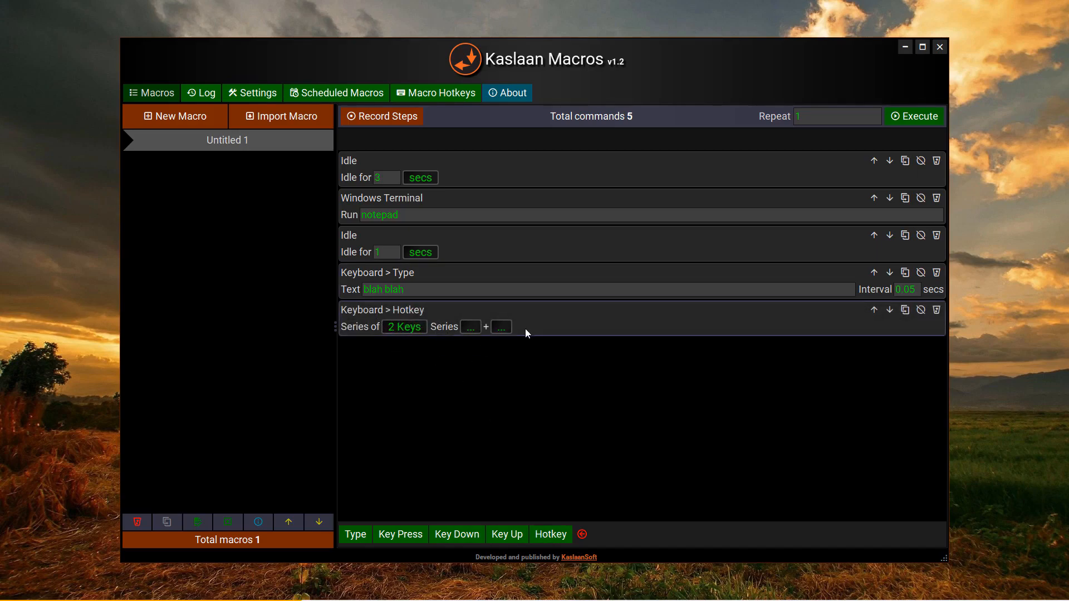
click(413, 327)
click(467, 330)
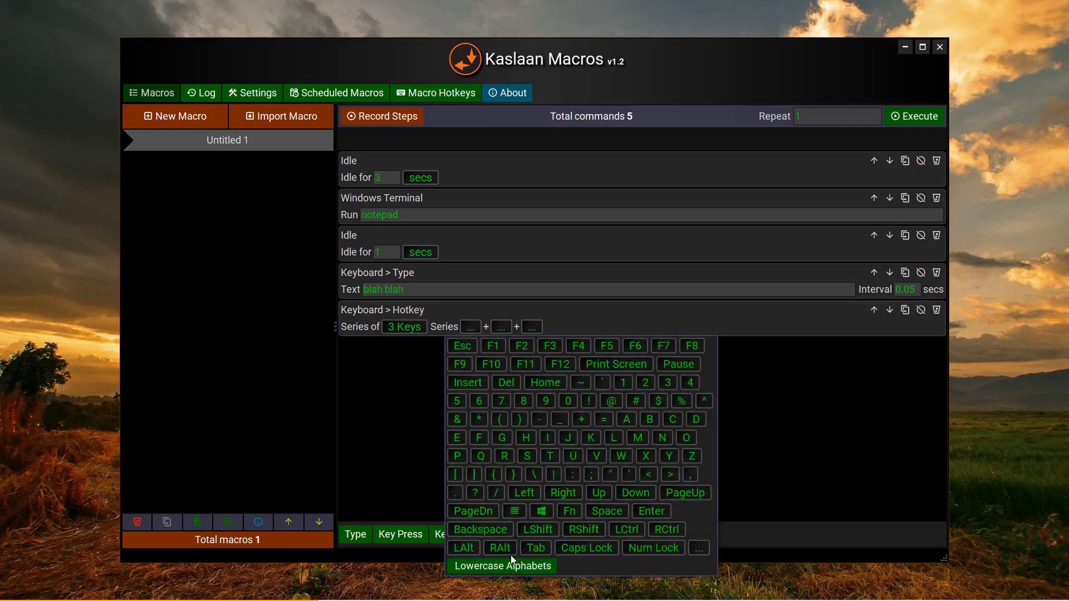
click(619, 530)
click(516, 327)
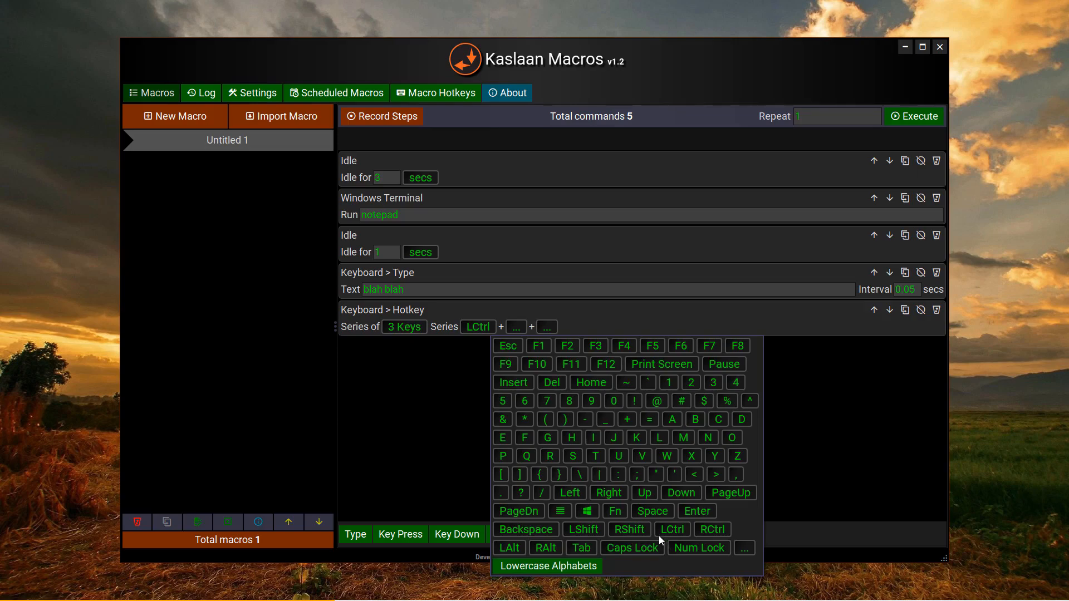
click(504, 550)
click(558, 327)
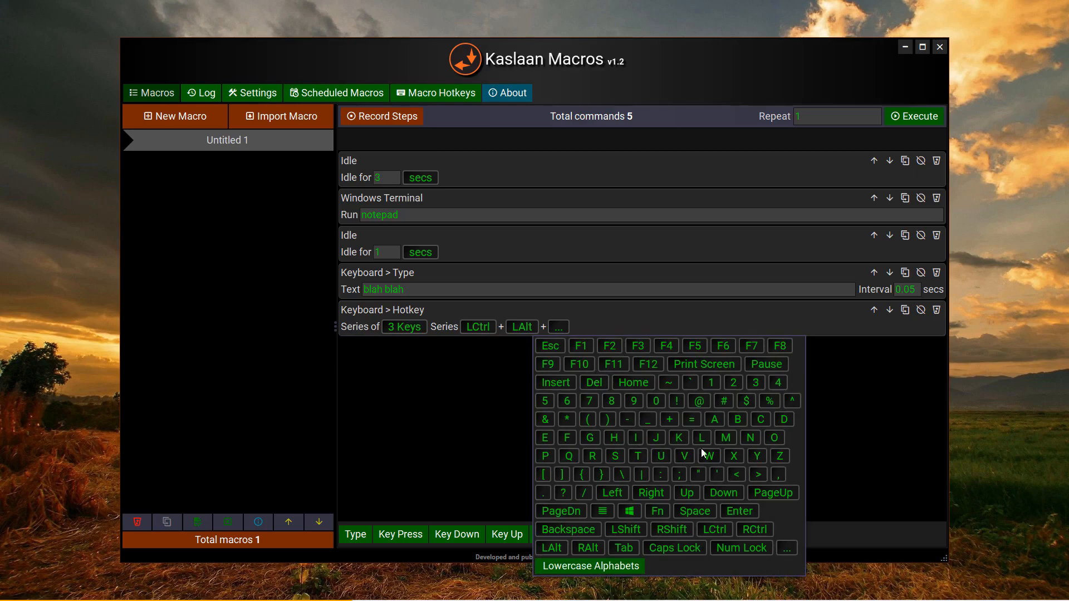
click(596, 382)
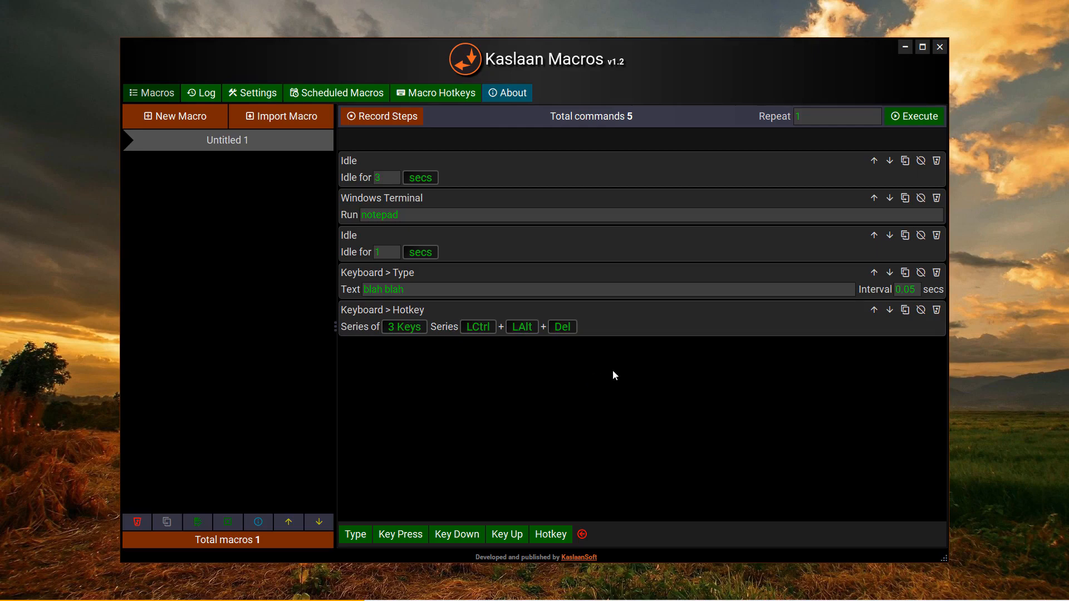
- Delete the keyboard Hotkey and keyboard Type commands from the macro
click(937, 309)
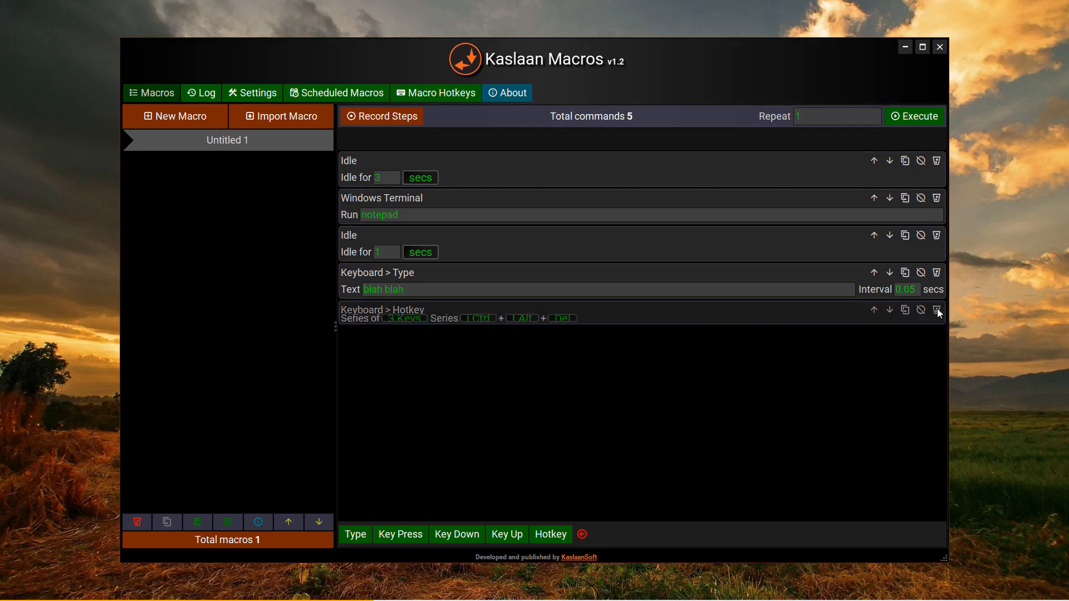
click(937, 273)
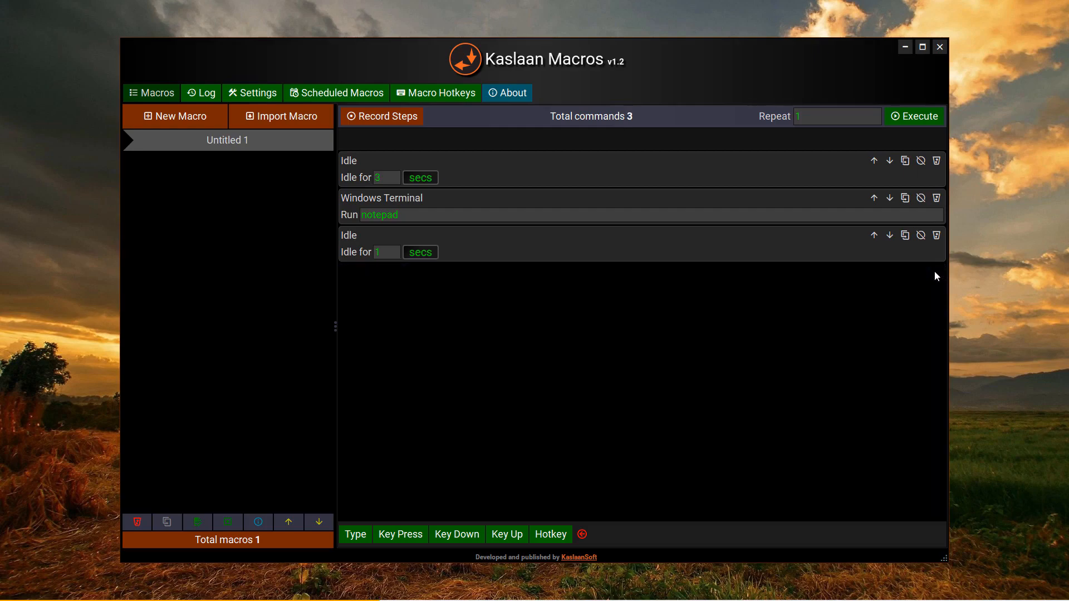
- Add a mouse Button Click command set to Right and Single, and delete it together with the 1-second Idle command
click(583, 534)
click(466, 532)
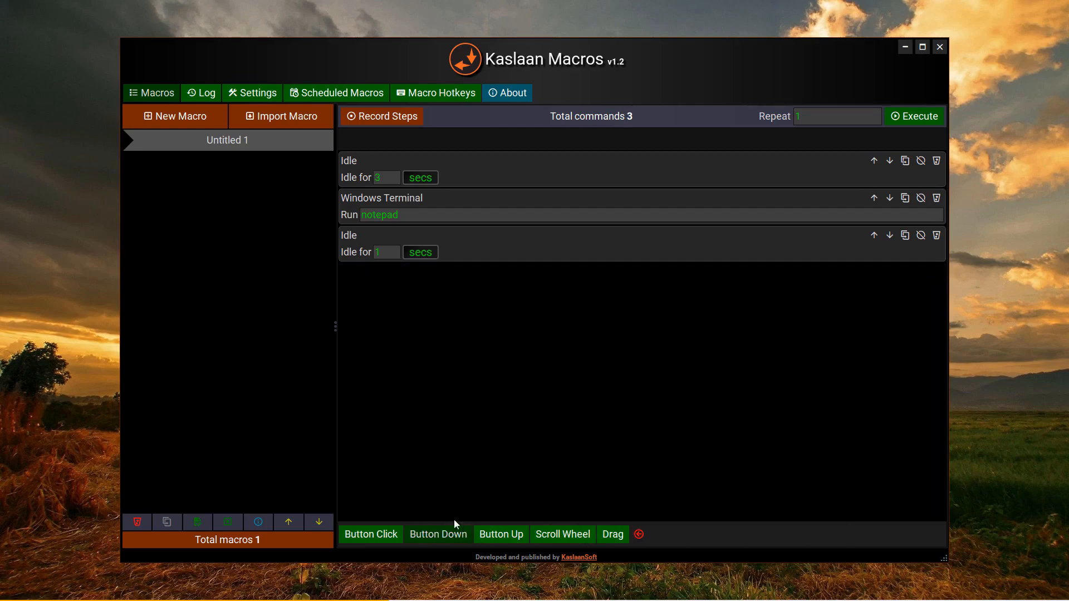
click(359, 536)
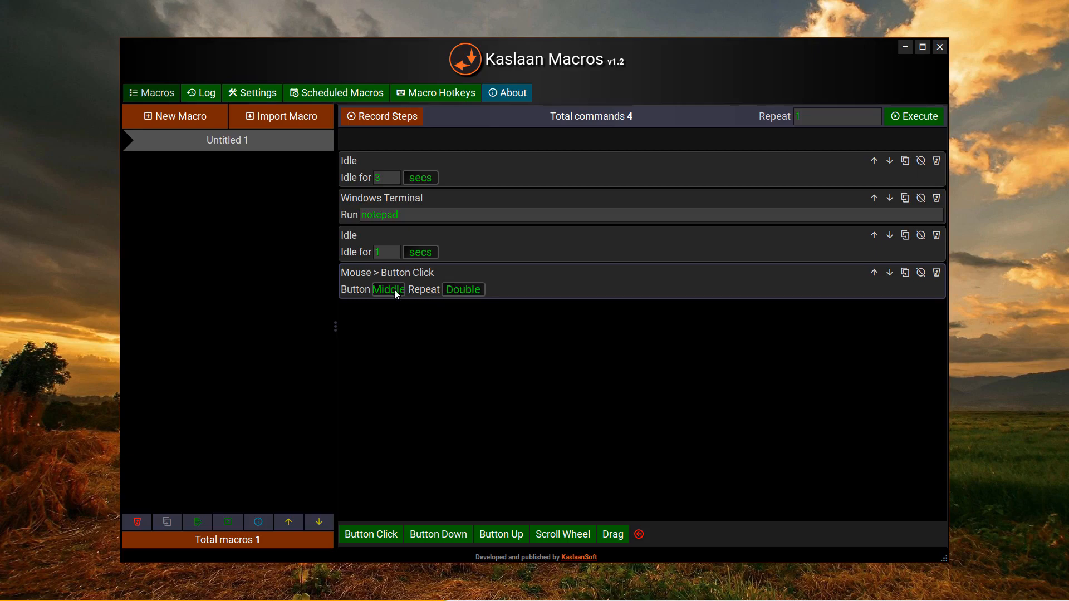
click(447, 289)
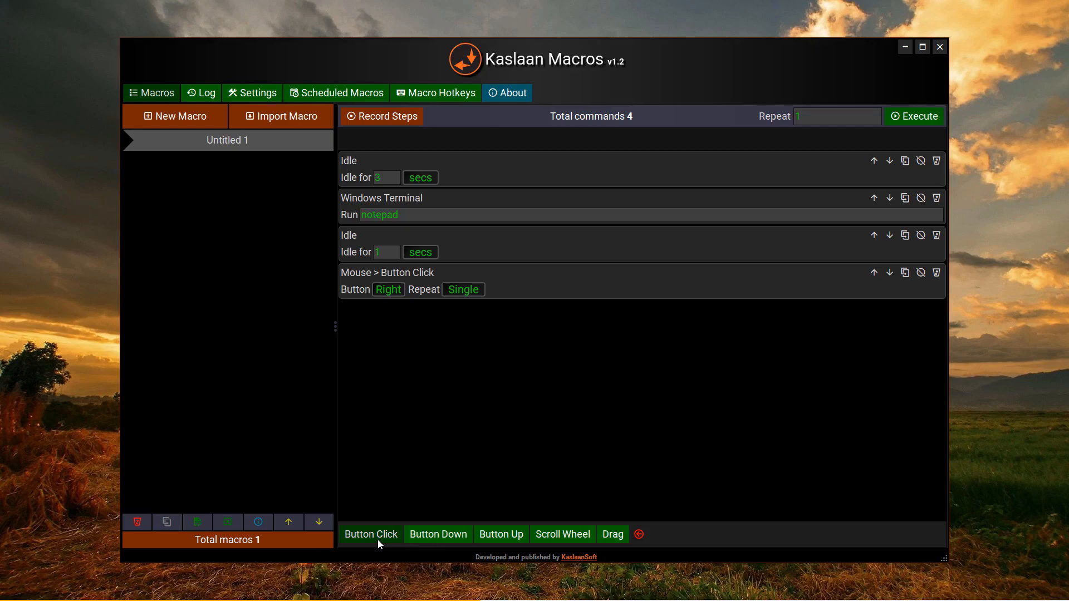
click(937, 235)
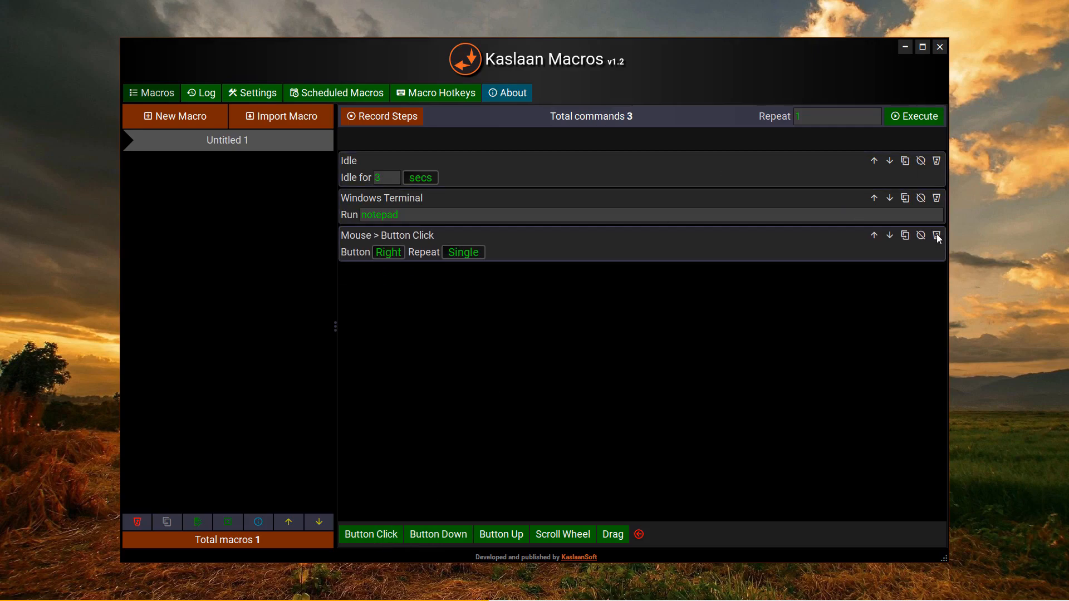
- Add mouse Button Down, Button Up and Scroll Wheel commands, and delete the Button Down and Button Up commands
click(444, 535)
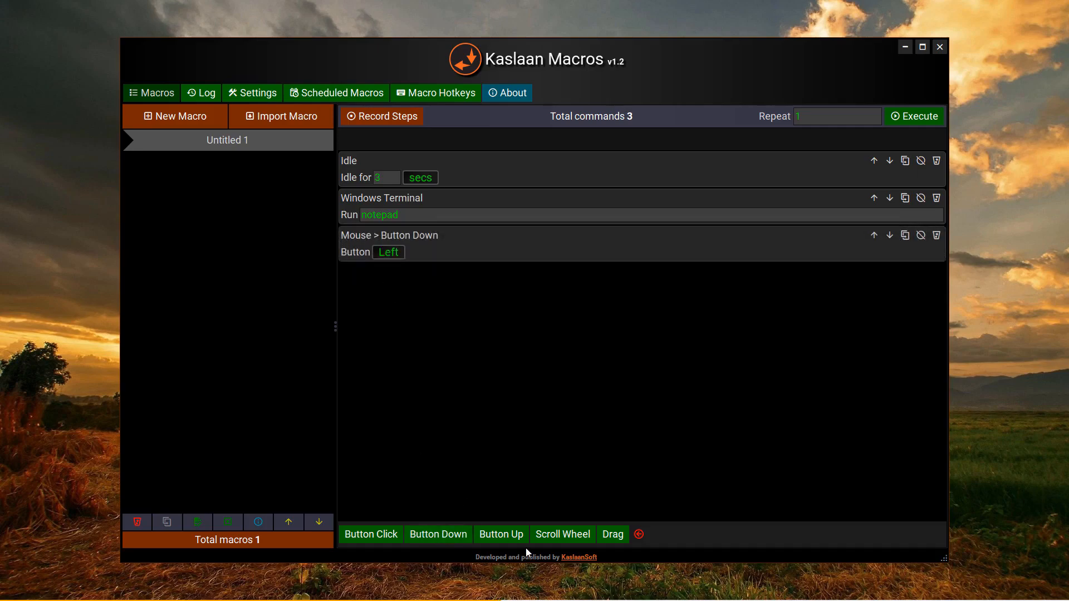
click(513, 539)
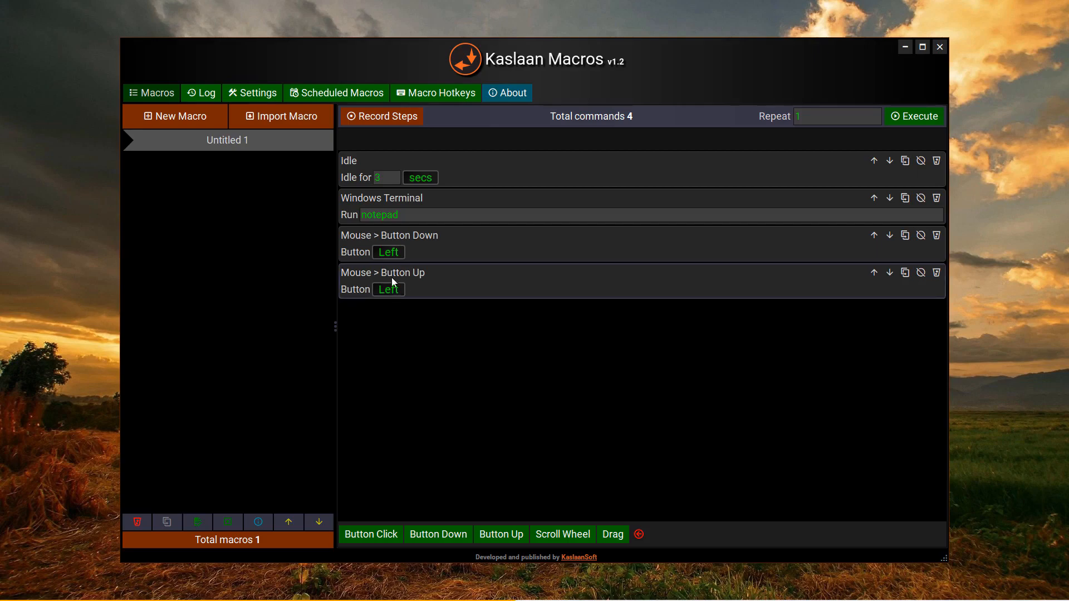
click(584, 536)
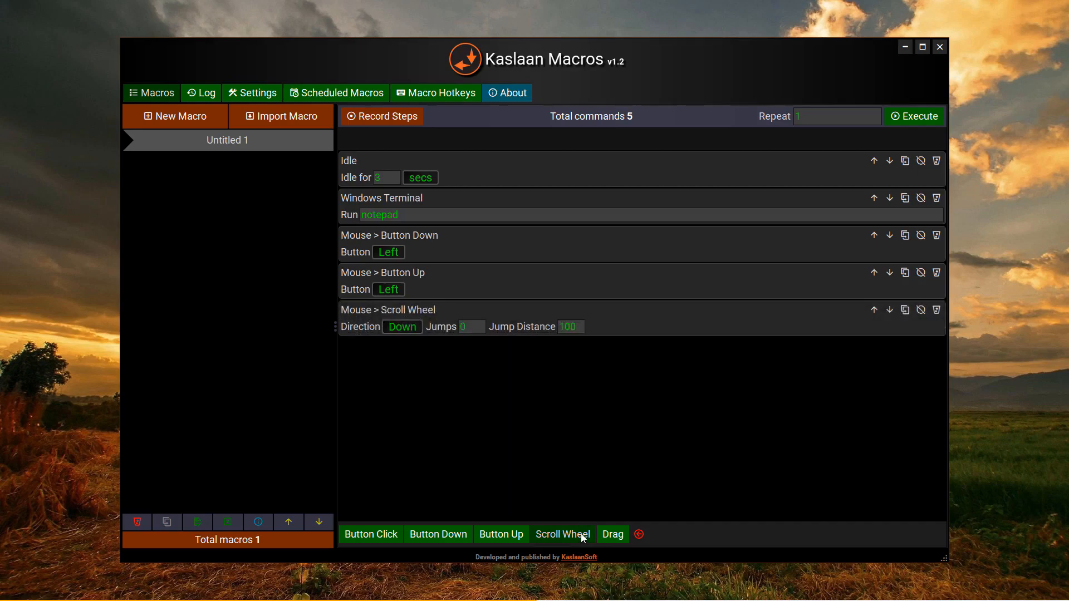
click(939, 236)
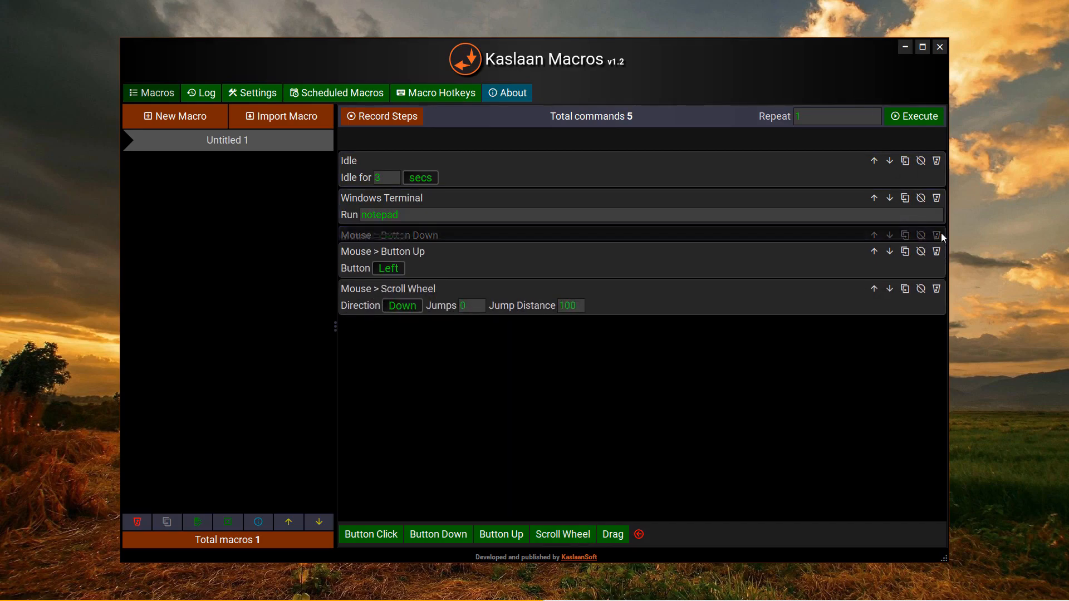
click(936, 236)
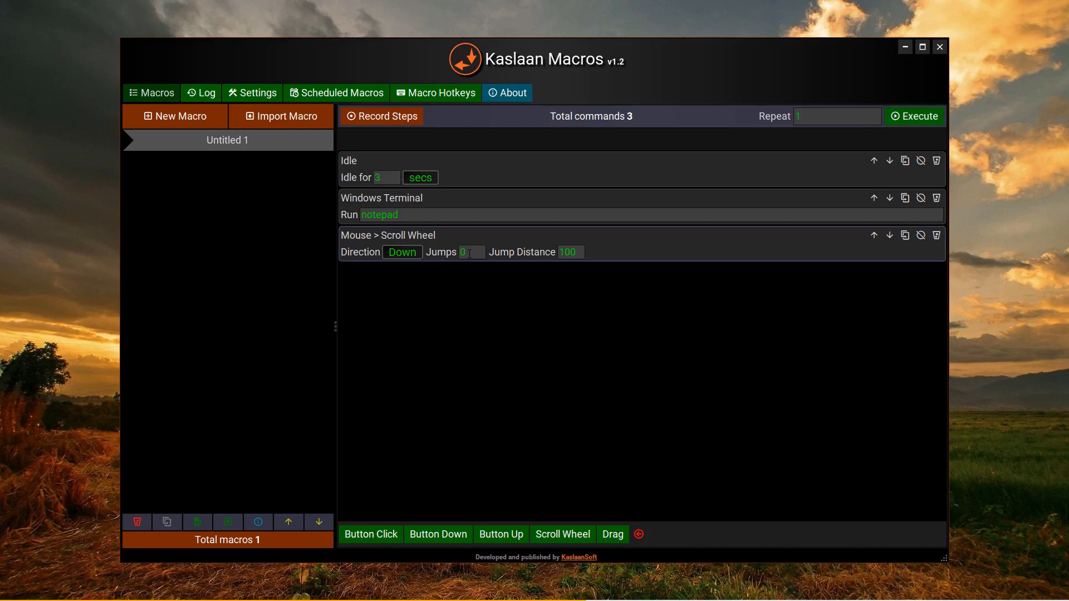
- Set the mouse Scroll Wheel command to 5 jumps with a jump distance of 50
drag(469, 253, 444, 250)
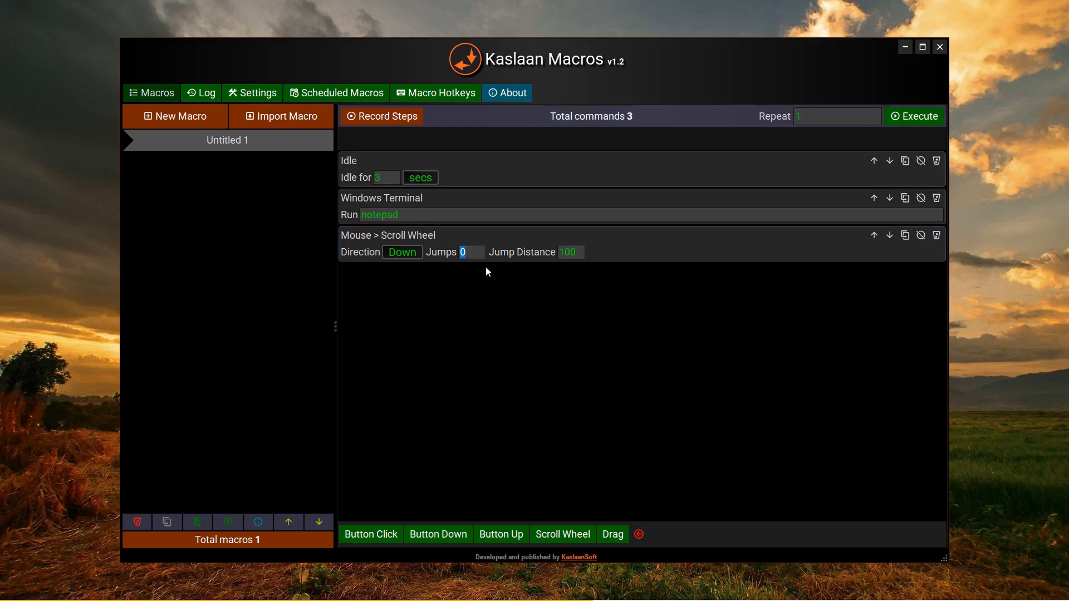
click(468, 253)
drag(580, 253, 559, 247)
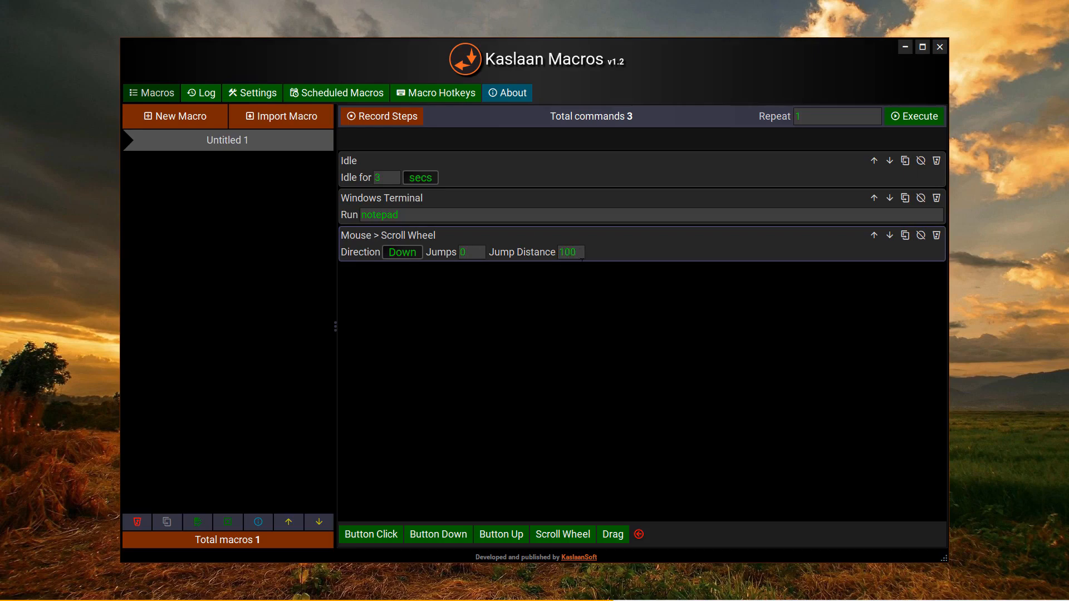
drag(473, 252, 462, 252)
text(5)
drag(583, 253, 557, 252)
text(50)
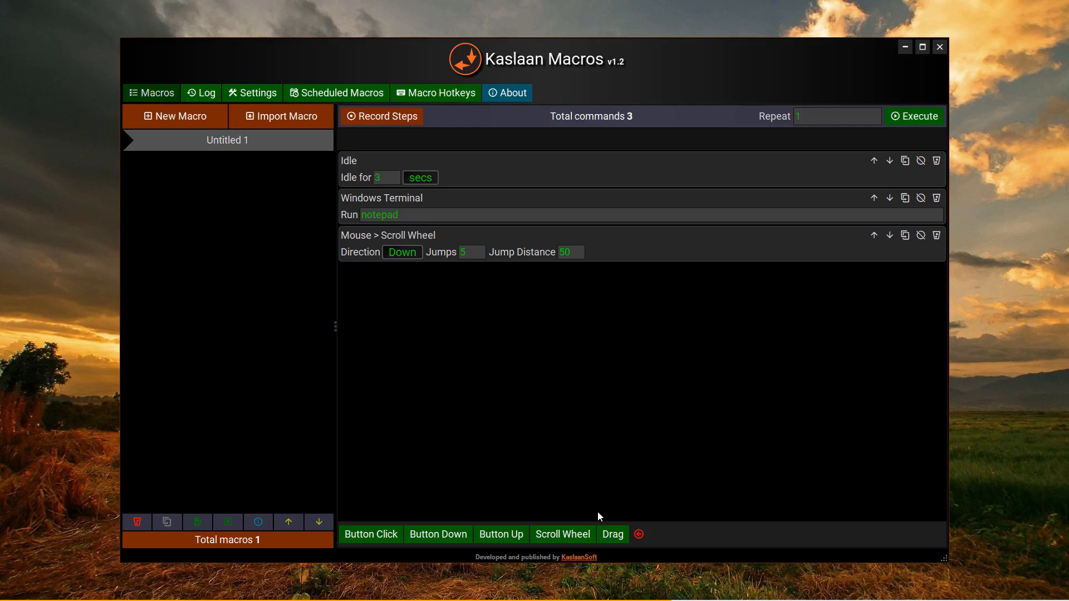
- Replace the Scroll Wheel command with a mouse Drag command set to x 500 px, y 500 px and a duration of 2 secs
click(613, 538)
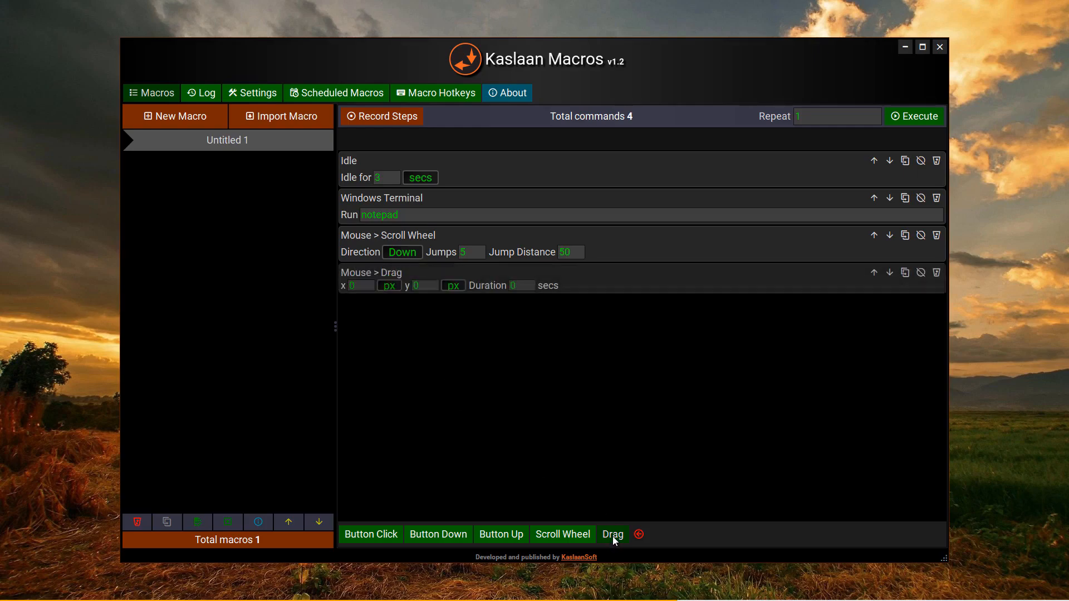
click(936, 235)
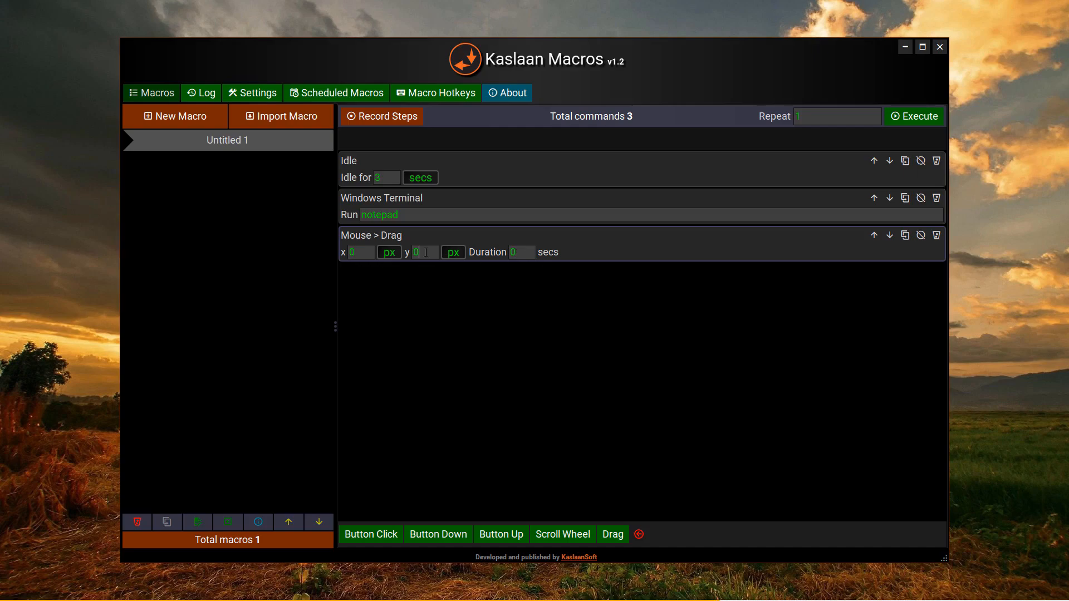
click(352, 252)
text(500)
click(416, 252)
text(5)
drag(518, 252, 506, 253)
text(2)
- Disable the Idle and Windows Terminal commands, and execute the macro to test the mouse Drag command alone
click(920, 161)
click(922, 198)
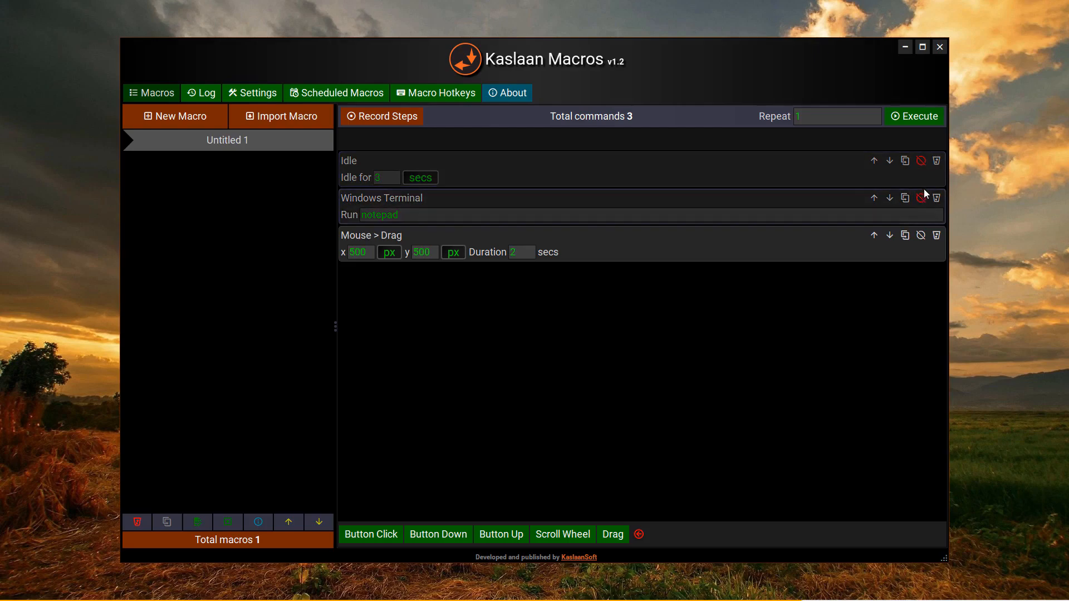
click(910, 120)
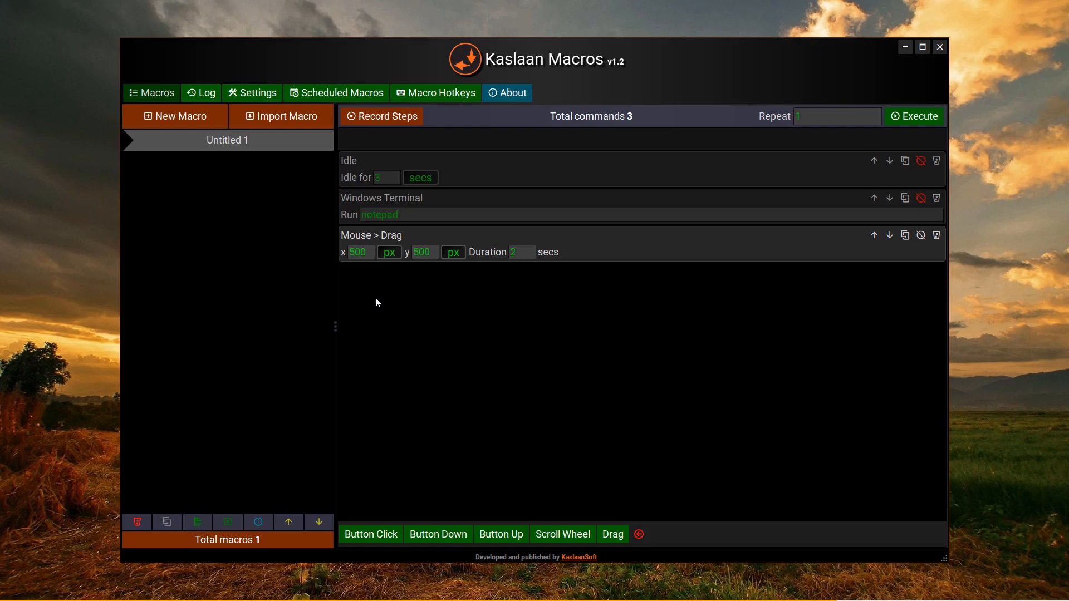
- Set the mouse Drag command's x and y to 50 % each, and execute the macro again
click(389, 252)
click(453, 253)
double_click(366, 253)
text(50)
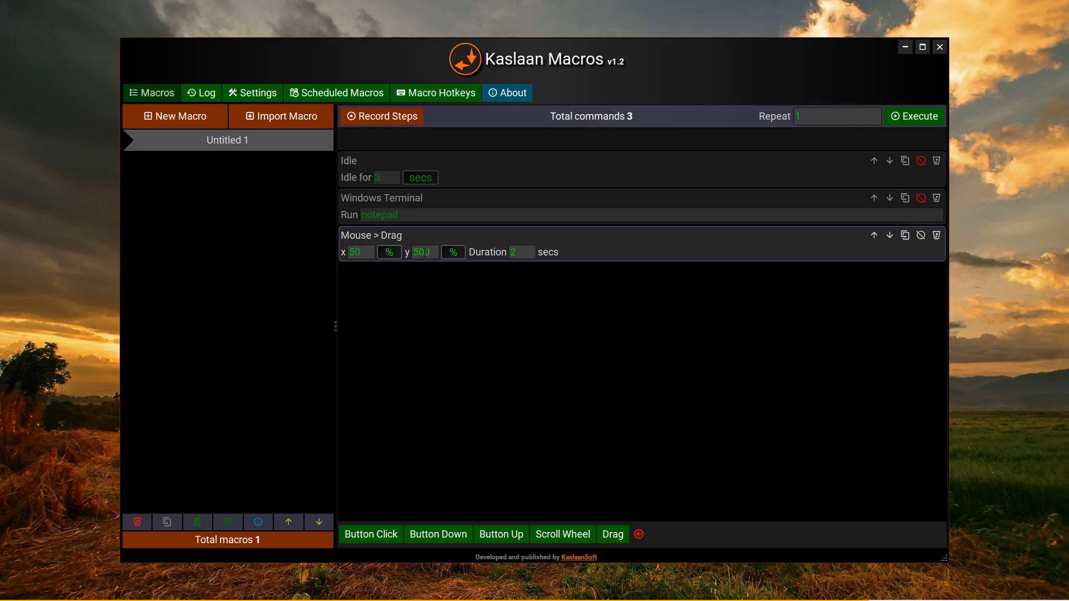
drag(425, 253, 407, 253)
text(5)
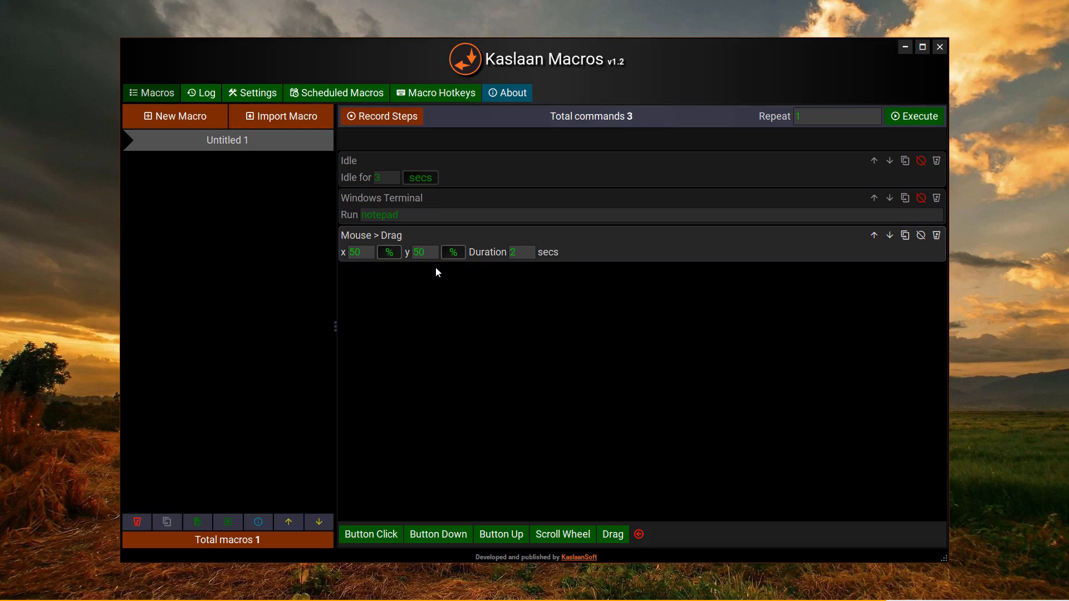
click(920, 119)
- Add a Filesystem command to the macro and delete the mouse Drag command
click(639, 533)
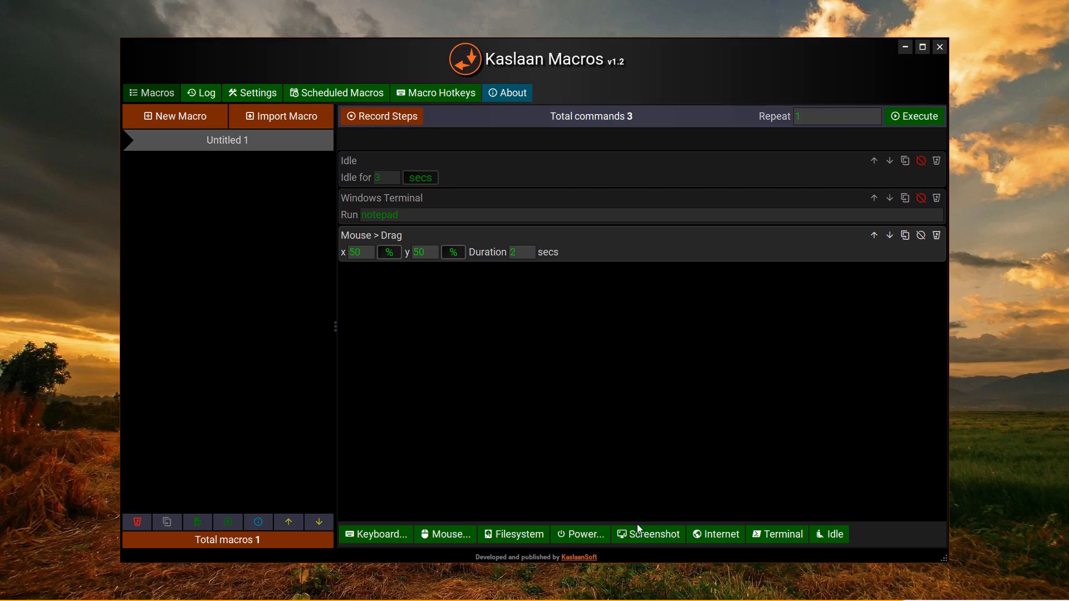
click(523, 534)
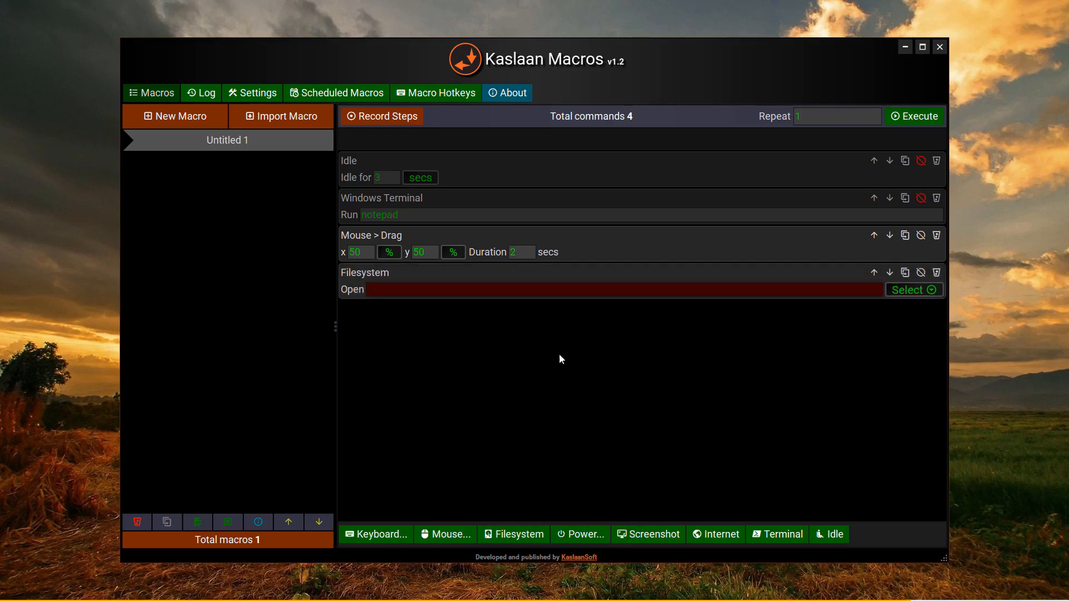
click(938, 234)
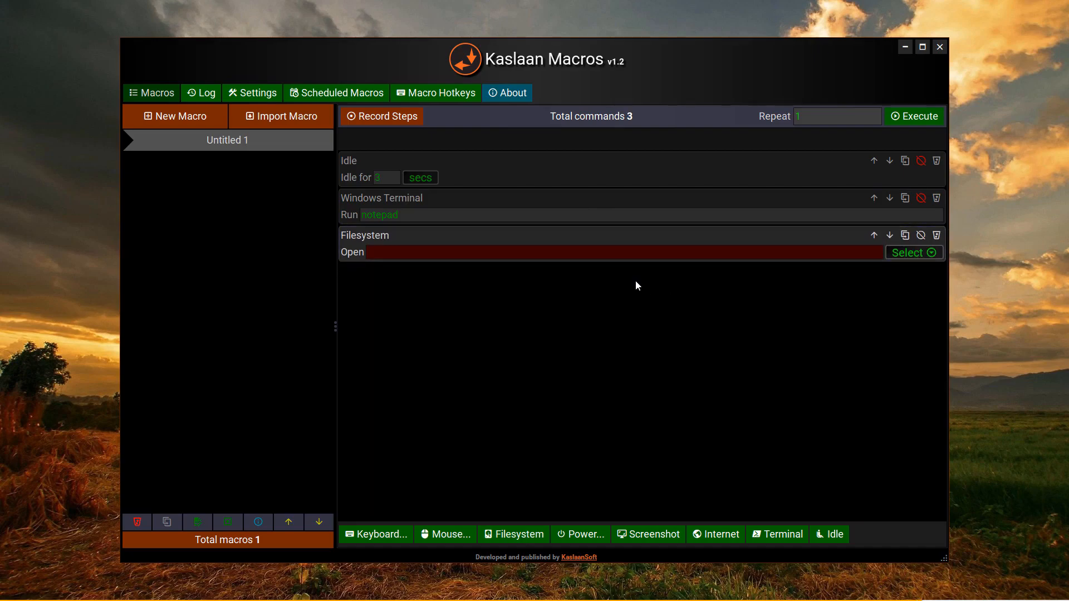
- Look at the selection options for the Filesystem command's open path, and delete that command from the macro
click(908, 253)
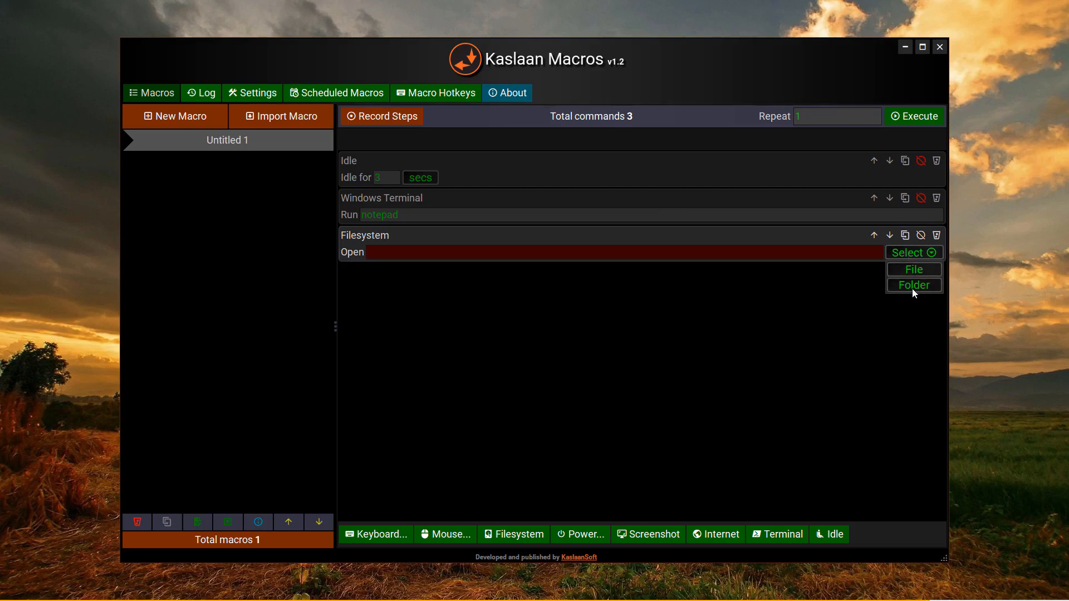
click(718, 291)
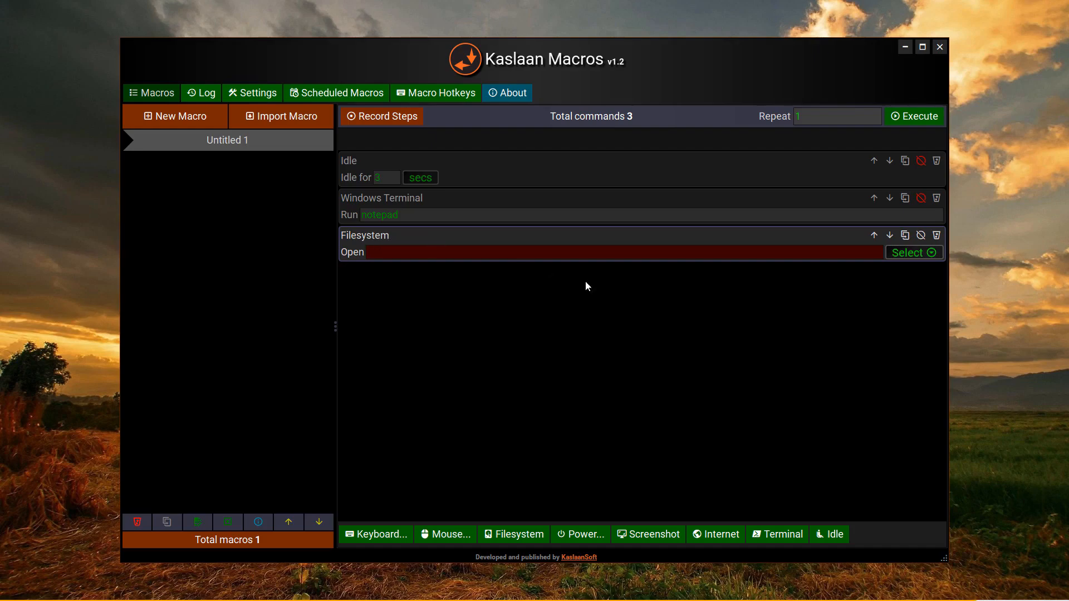
click(937, 234)
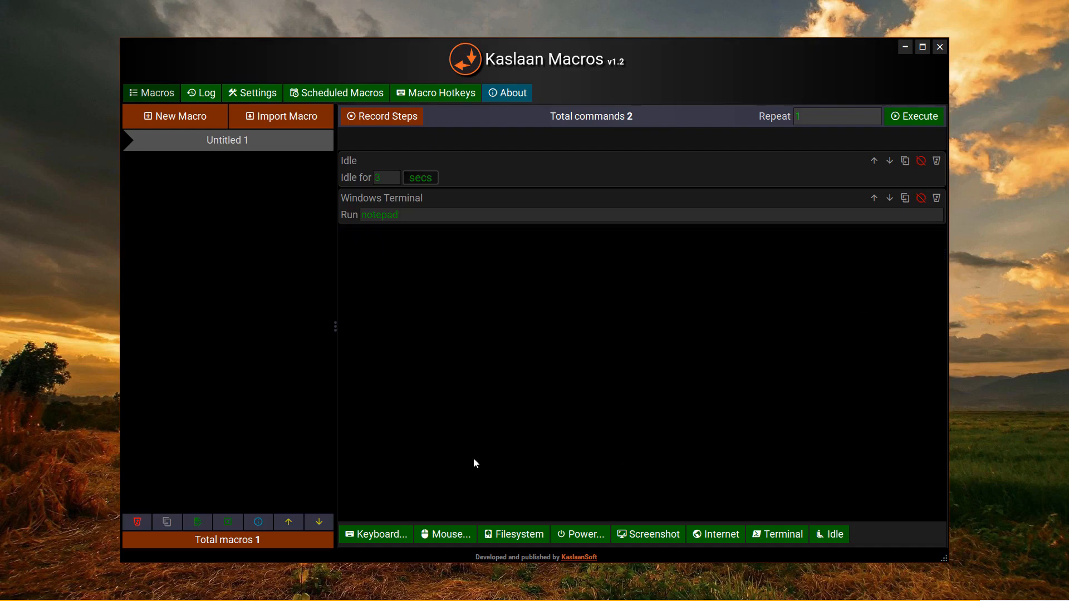
- Add a Power command that sends Shutdown, and add a Screenshot command after it
click(561, 536)
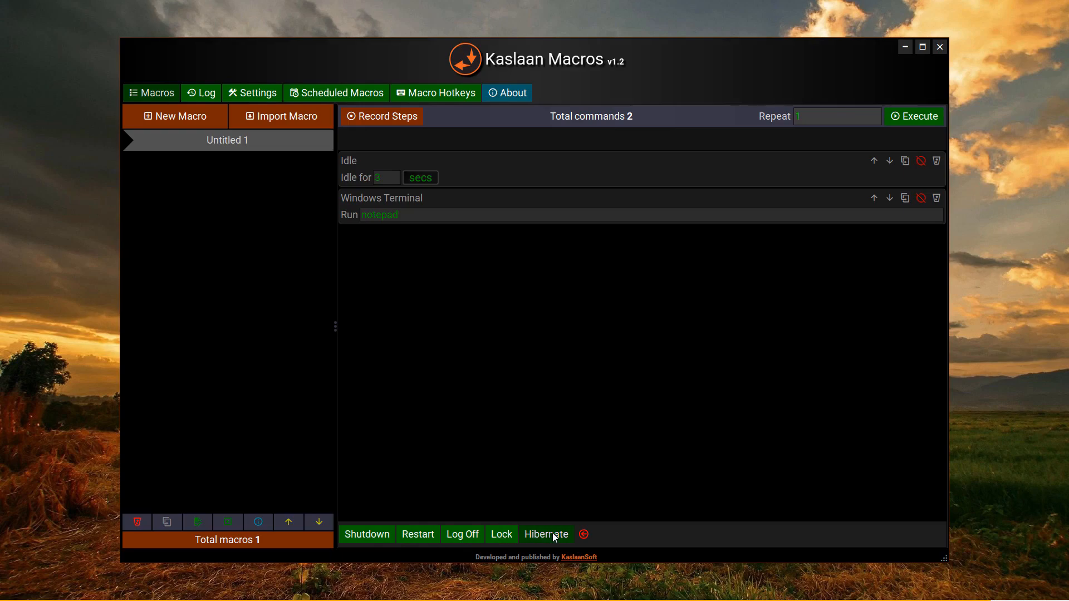
click(384, 534)
click(598, 399)
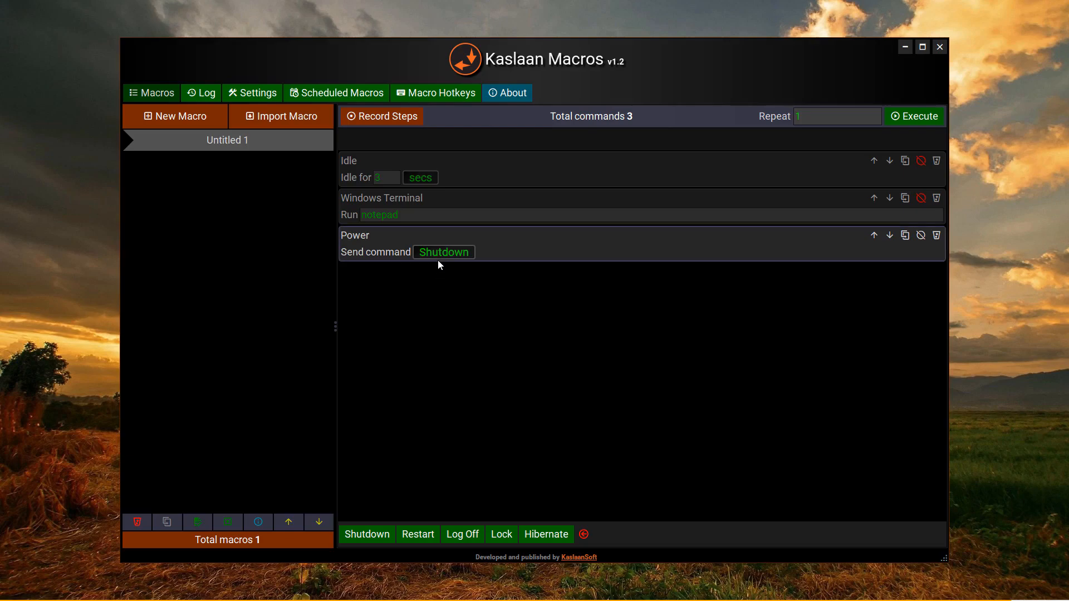
click(583, 534)
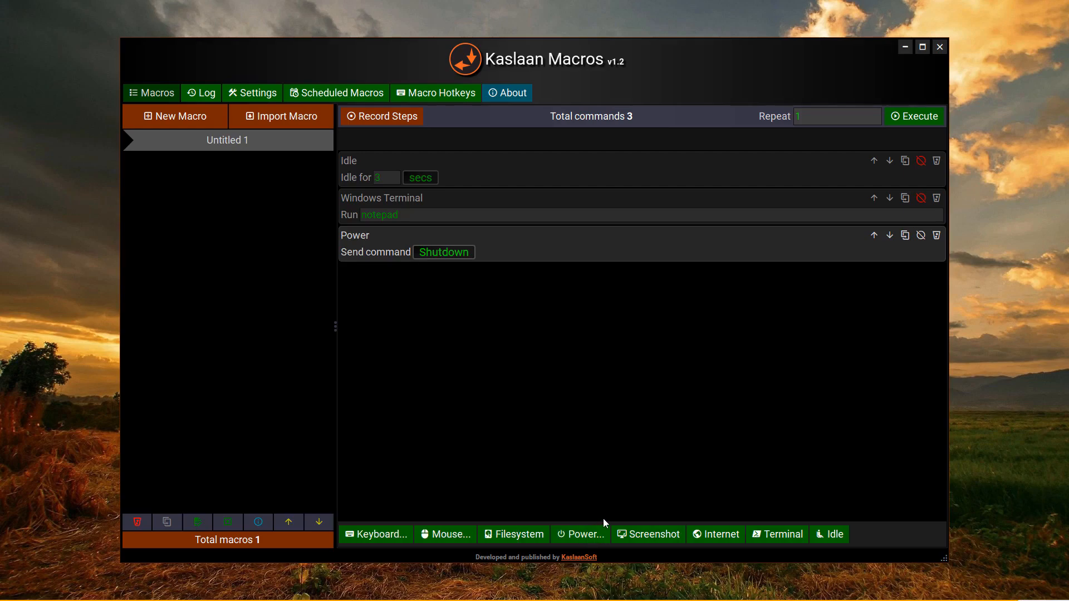
click(647, 536)
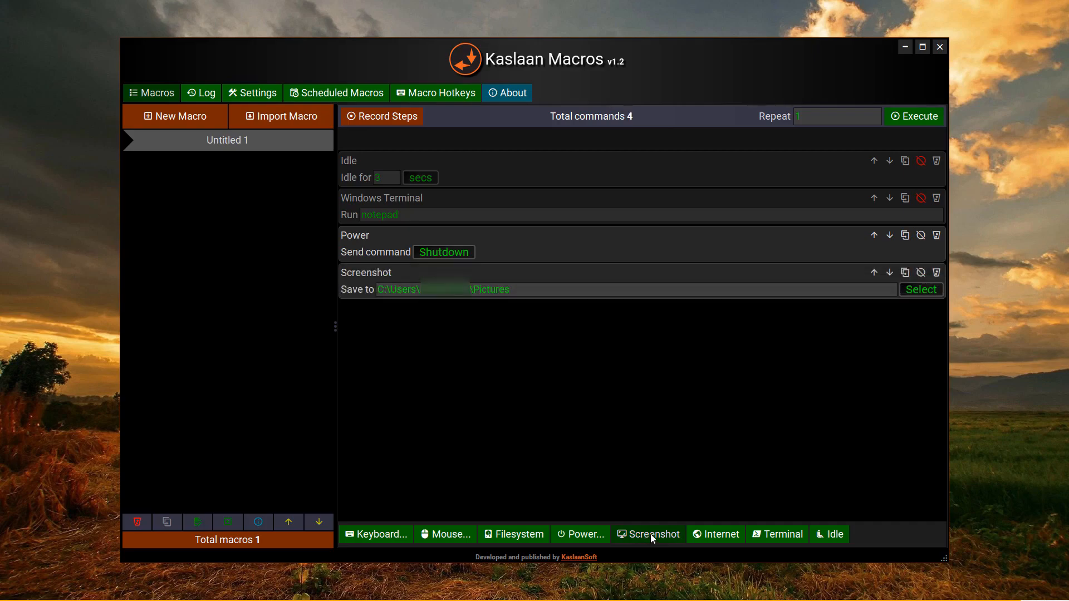
- Delete the Power command from the macro and check the Screenshot command's save path
click(937, 236)
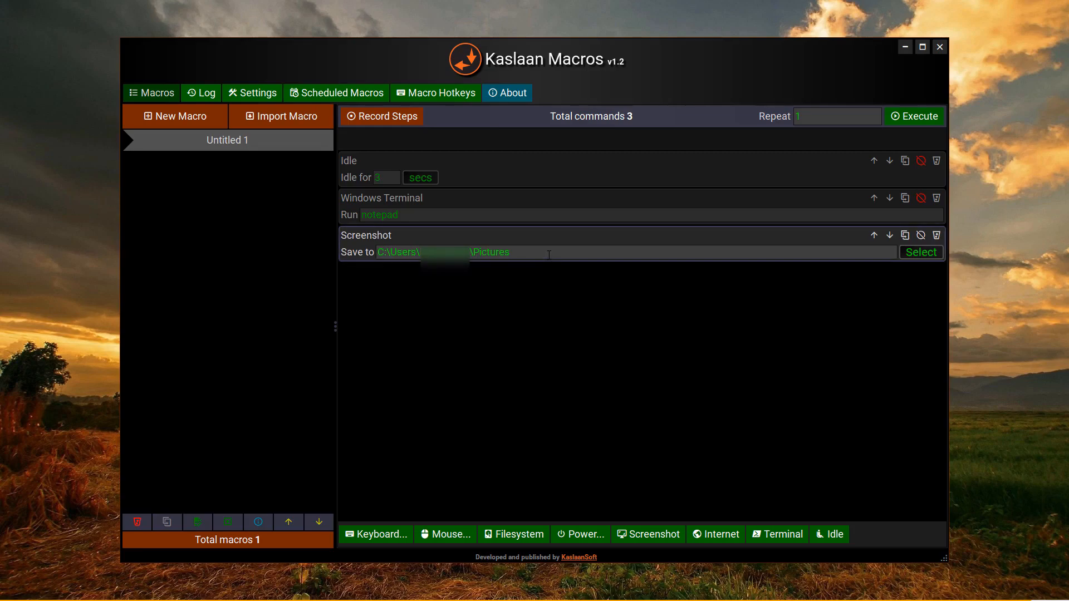
drag(549, 254, 377, 253)
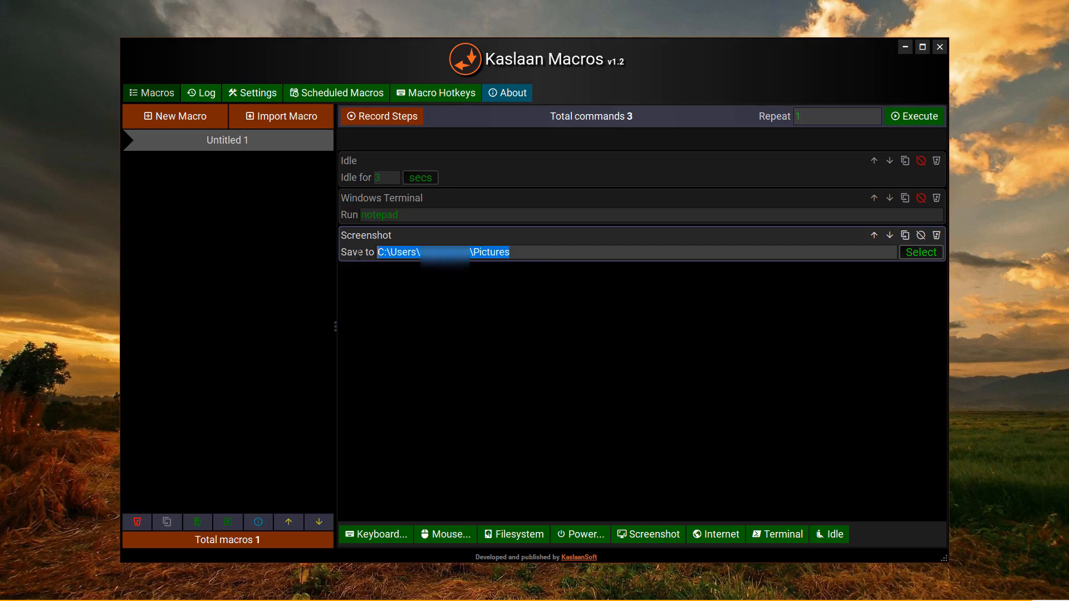
click(545, 290)
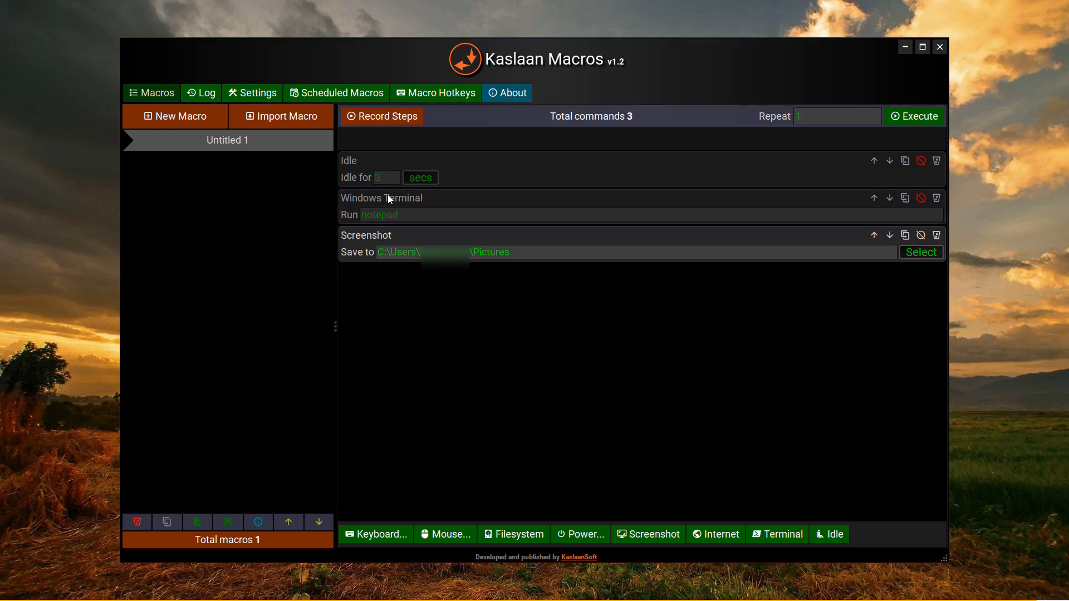
- Check the Screenshot sound option in the settings, and execute the macro with its Screenshot command
click(244, 92)
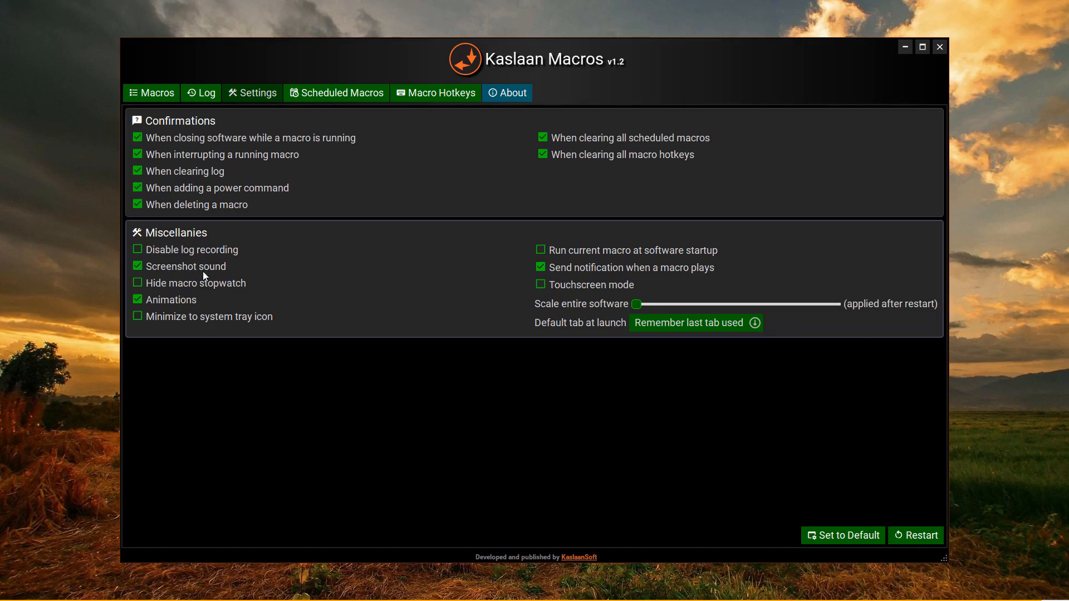
click(162, 93)
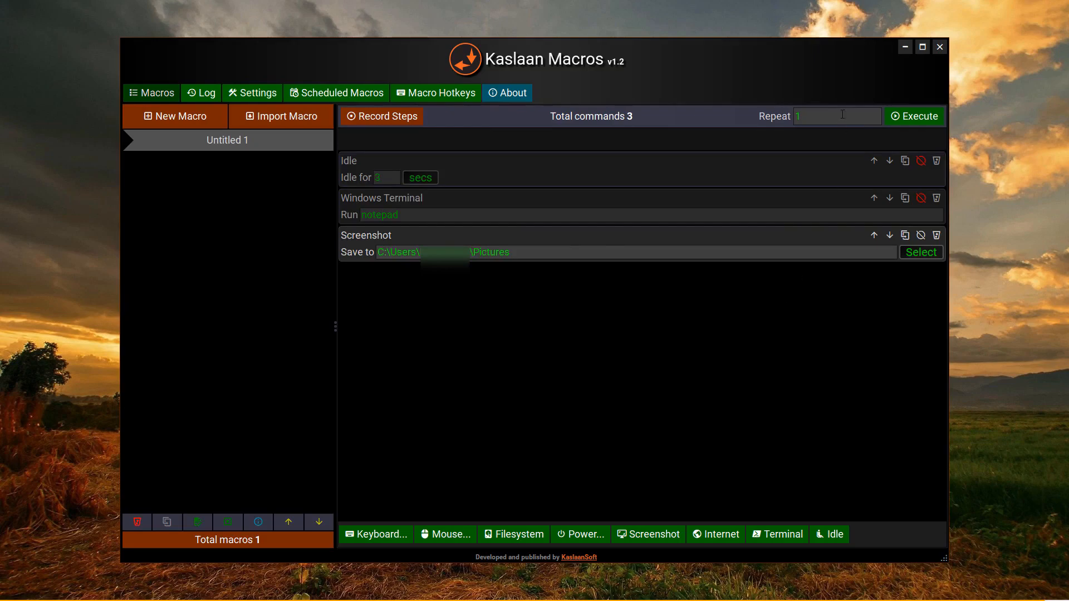
click(914, 116)
click(723, 534)
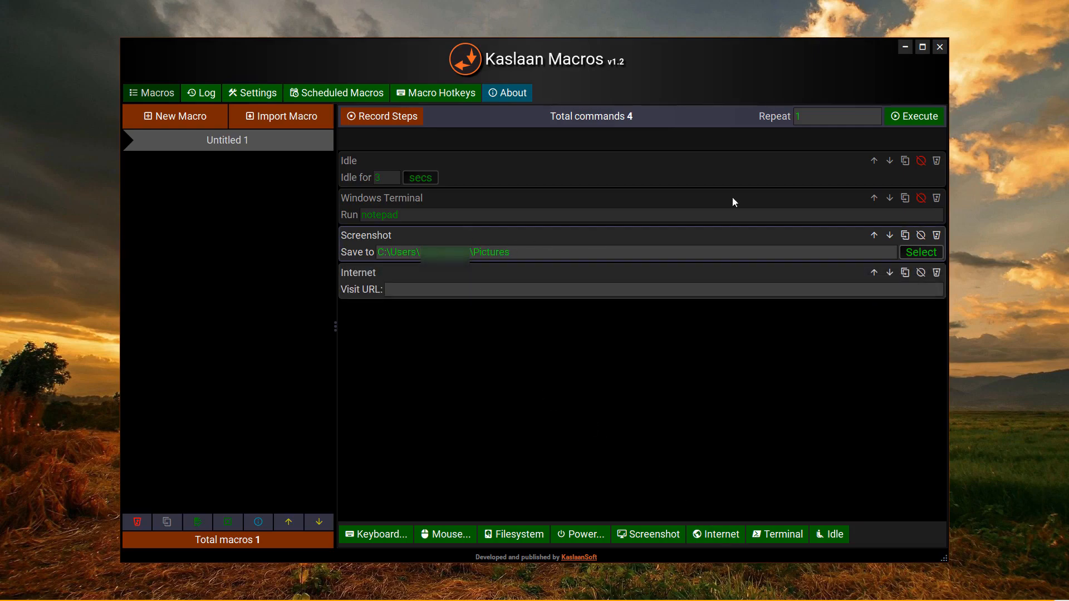
click(936, 235)
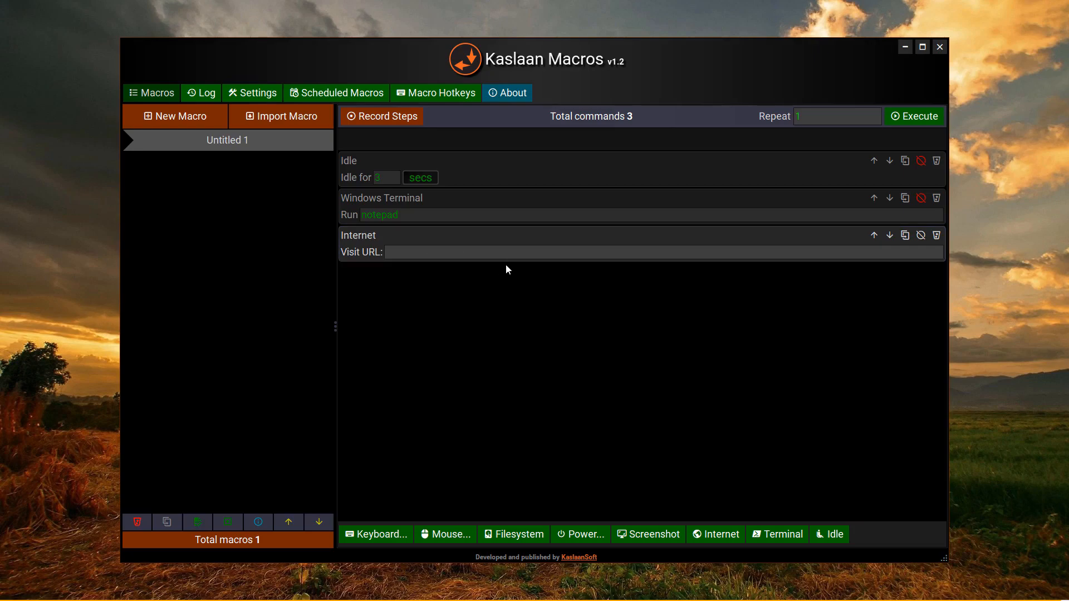
click(493, 256)
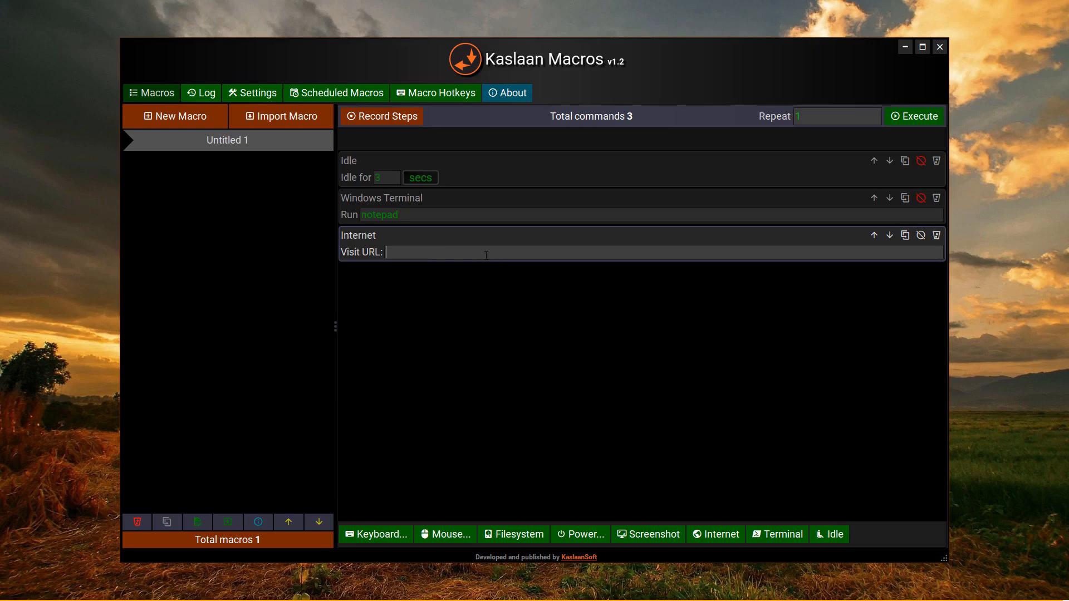
text(https://google.com)
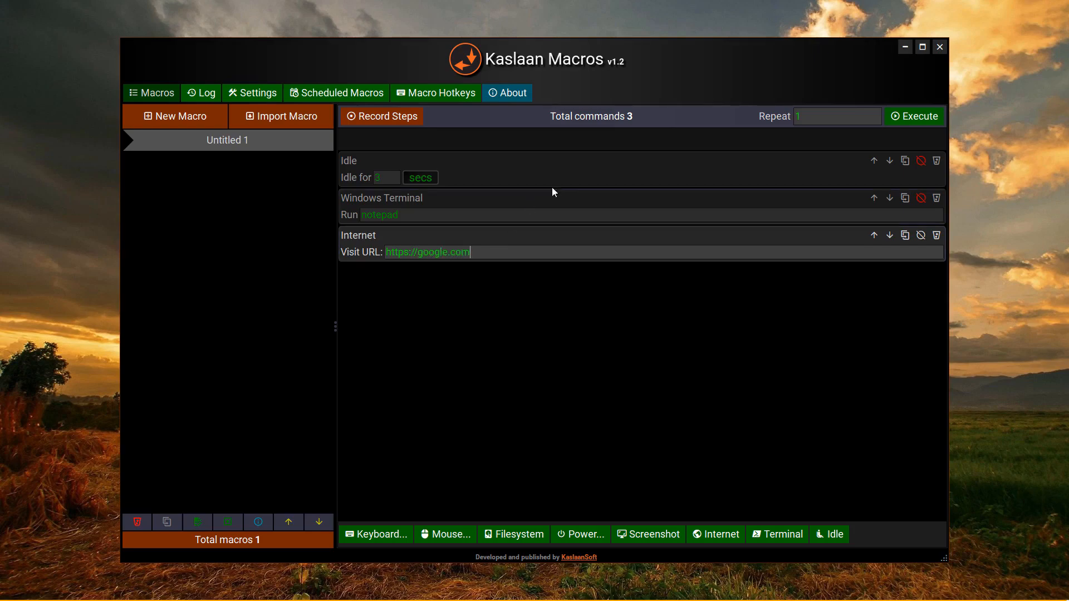
- Execute the macro to test the Internet command, and delete that command from the macro
click(910, 120)
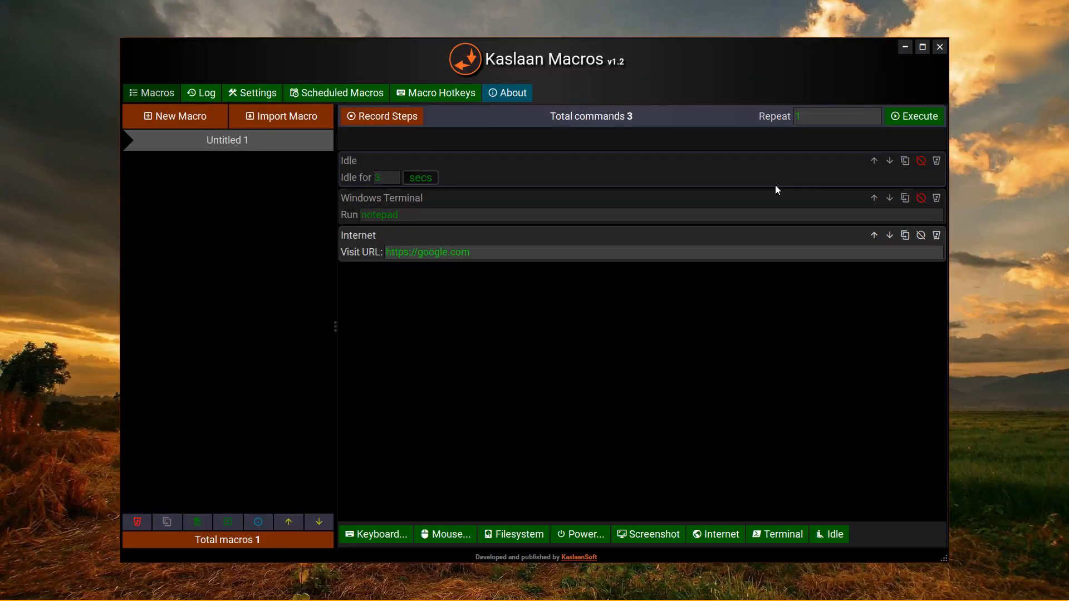
click(937, 235)
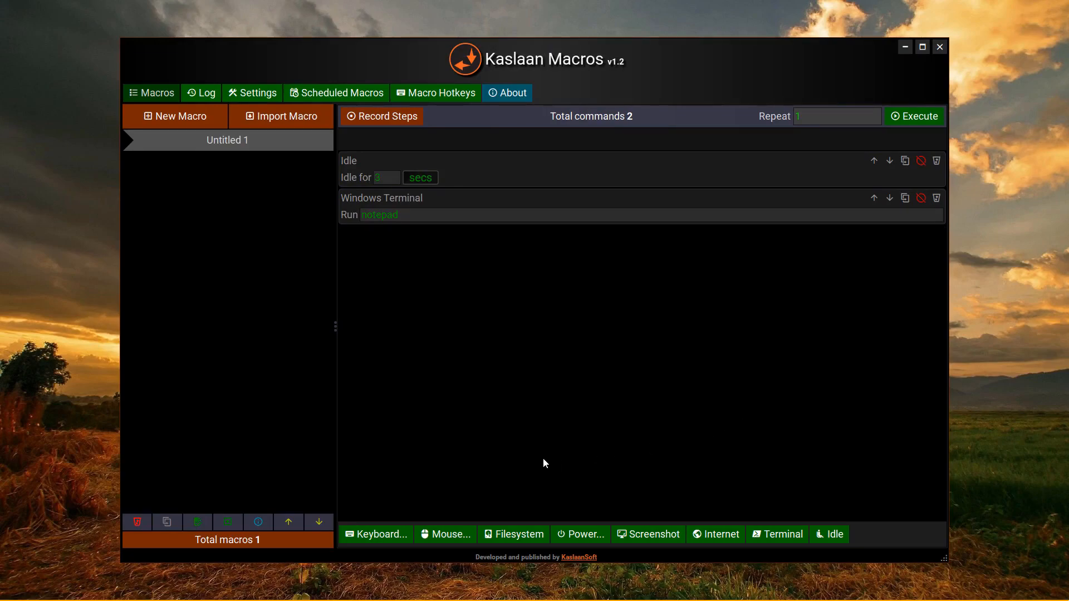